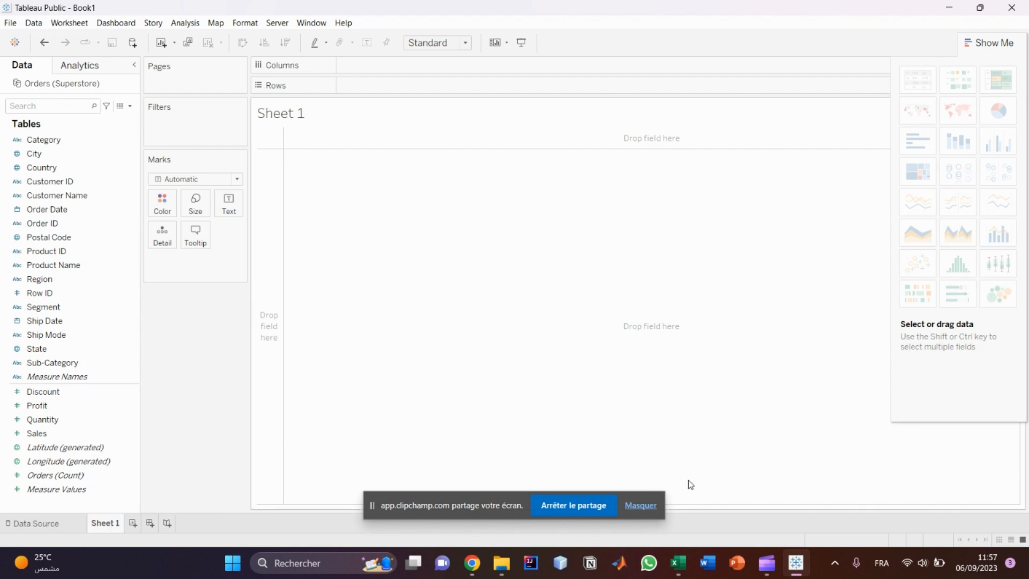
# Switch to the Superstore workbook in Excel and insert a pivot table from the Orders data on a new worksheet
pyautogui.click(679, 564)
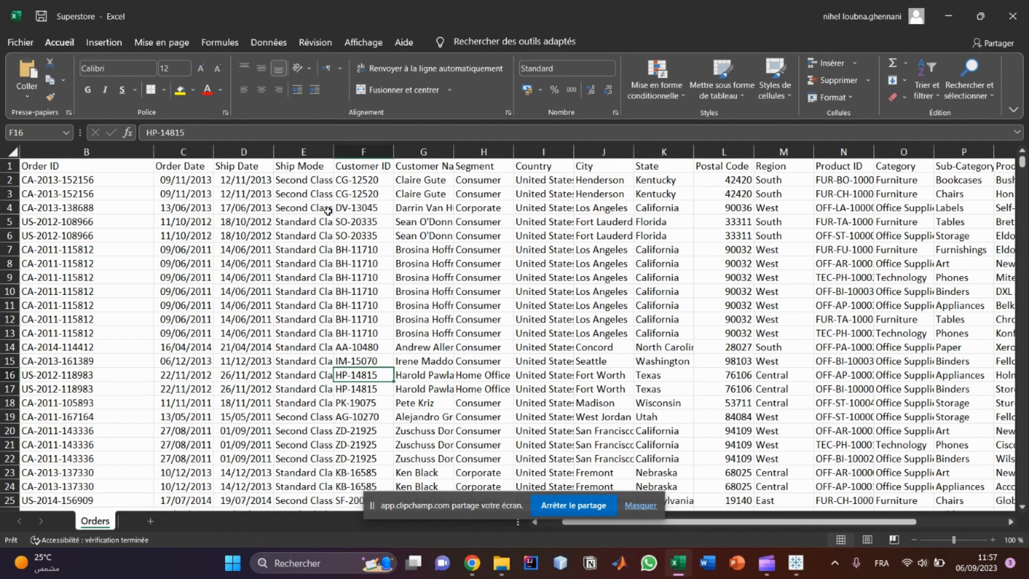
pyautogui.click(104, 43)
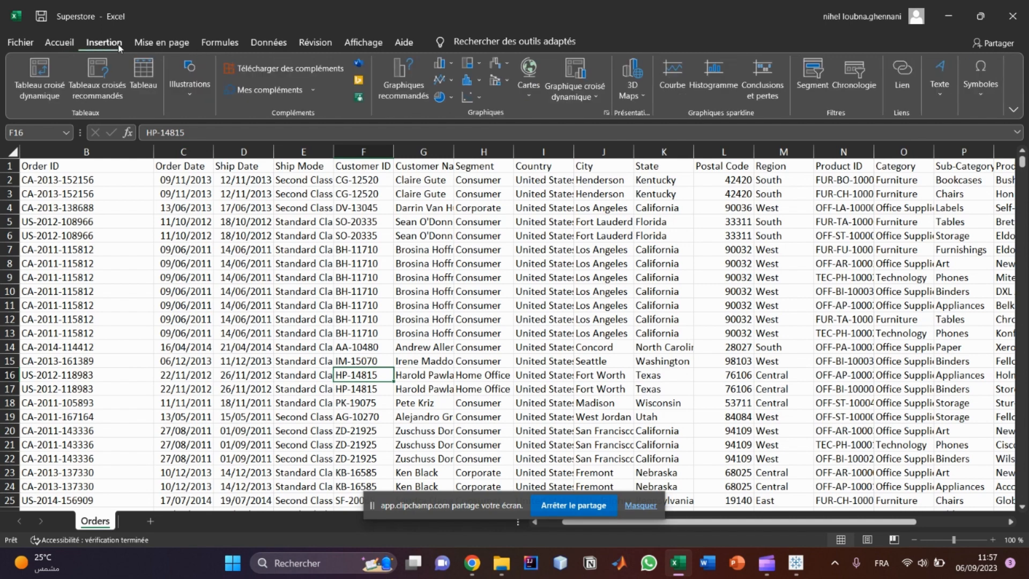
pyautogui.click(40, 79)
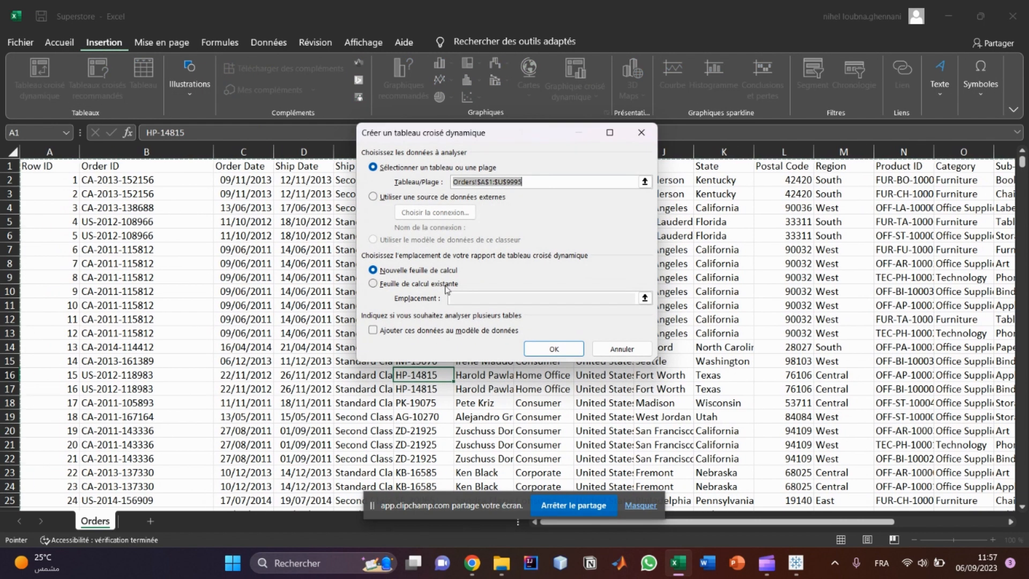
pyautogui.click(539, 355)
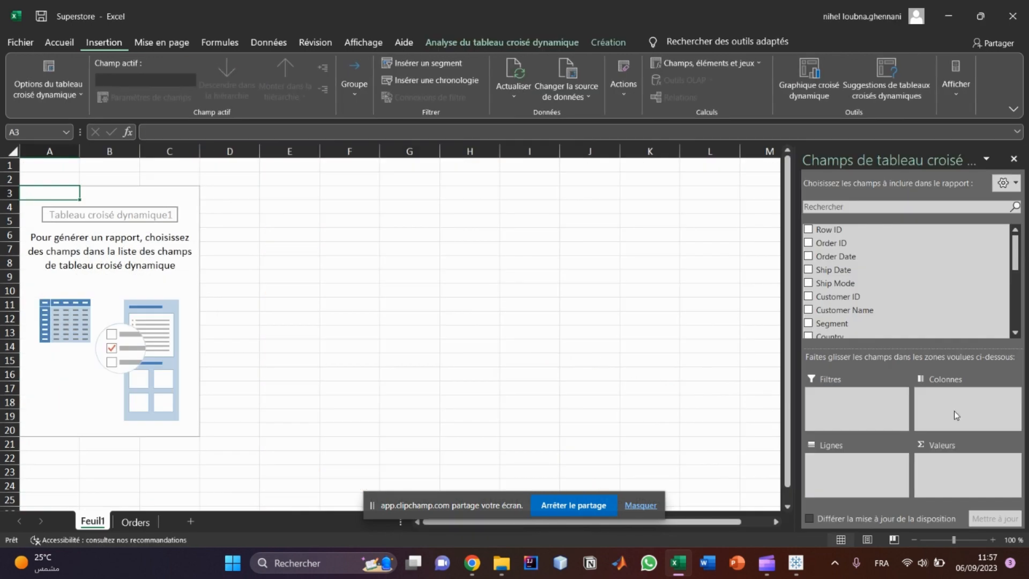
# Look through the pivot table's available fields as far as Profit, and switch back to Tableau Public
pyautogui.click(798, 567)
pyautogui.moveTo(1018, 255); pyautogui.dragTo(1016, 323)
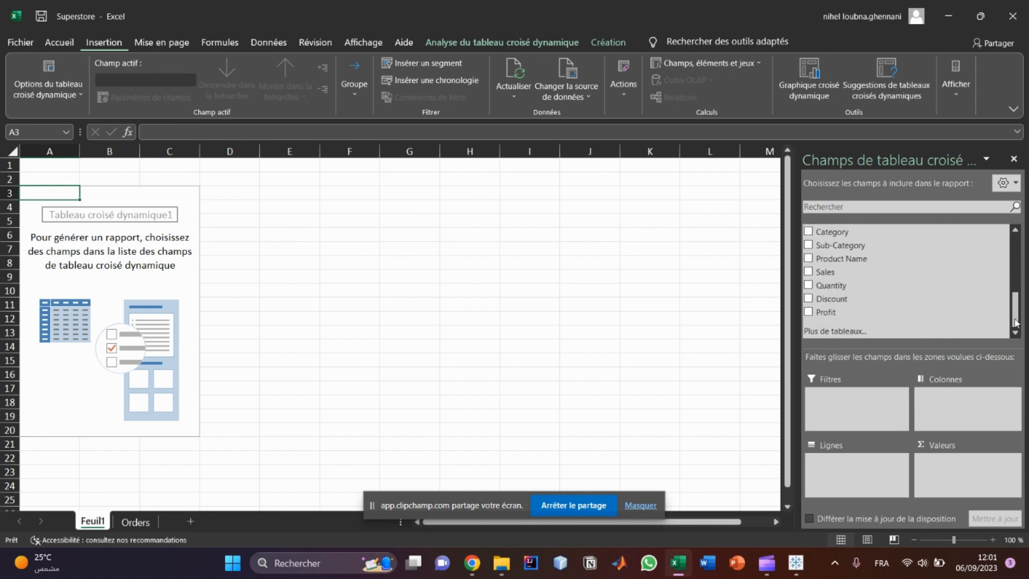
pyautogui.click(797, 570)
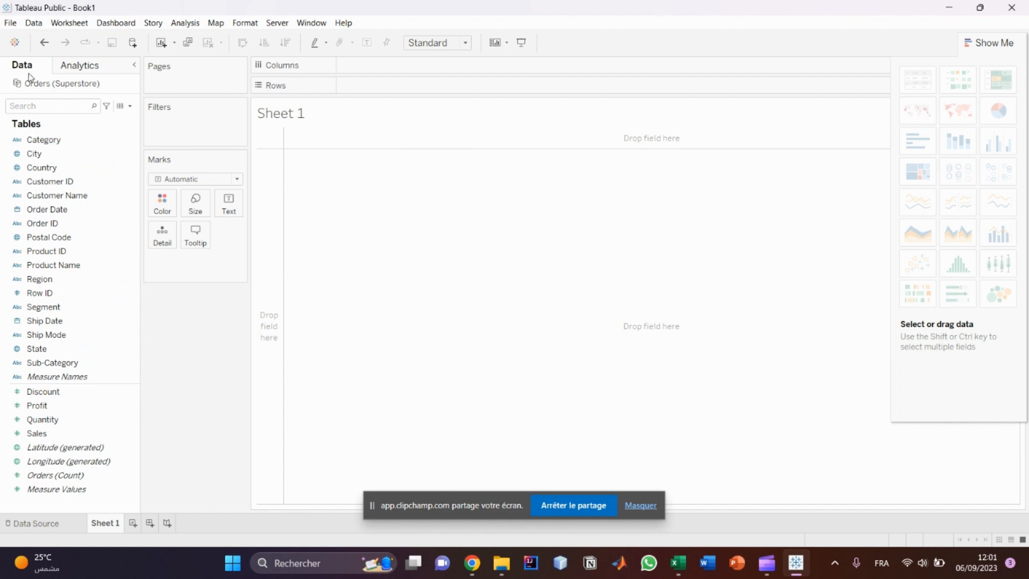
# Look over the chart types offered in Show Me, including the field requirements for maps, and collapse the list
pyautogui.click(46, 198)
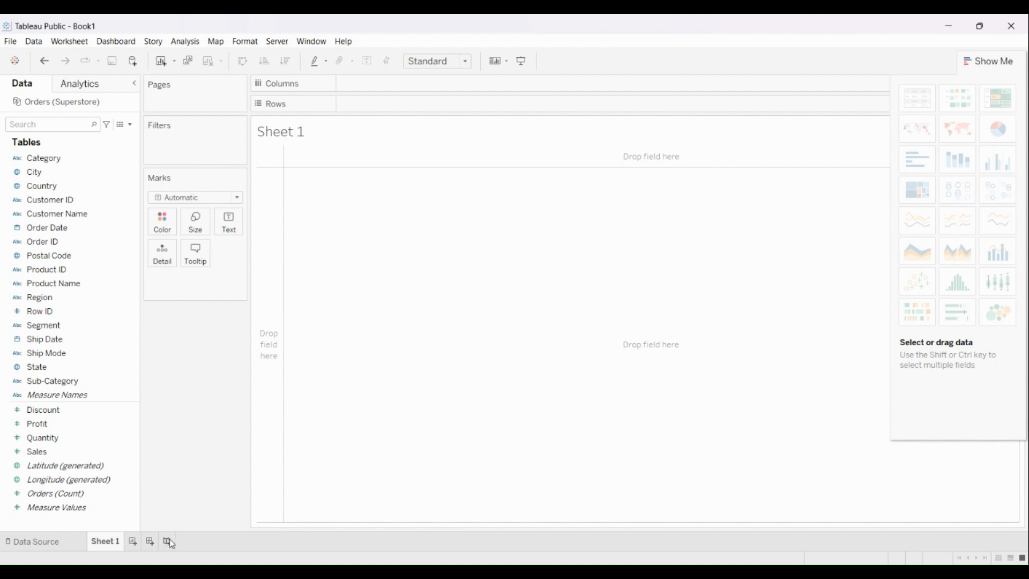
pyautogui.click(628, 342)
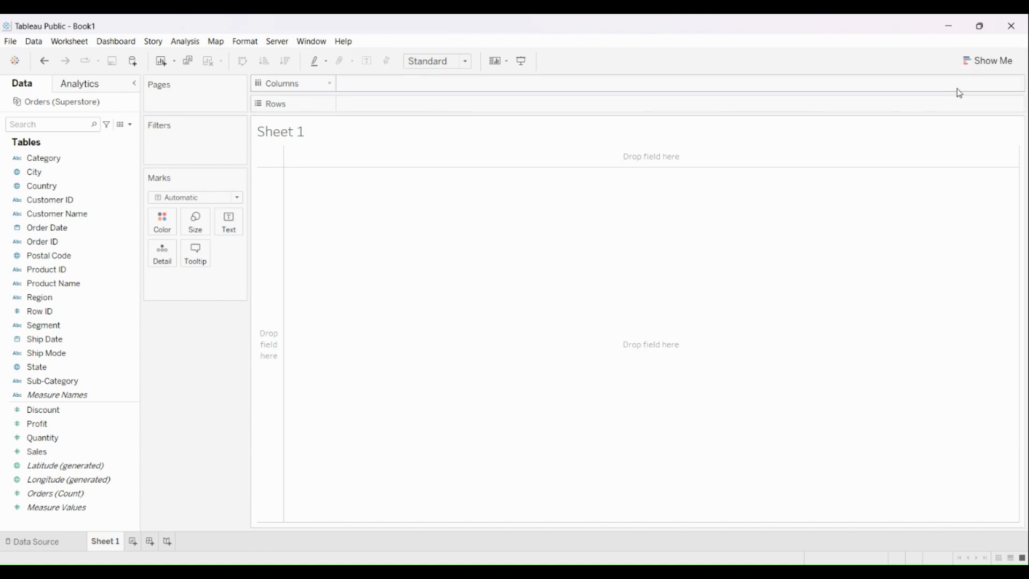
pyautogui.click(988, 65)
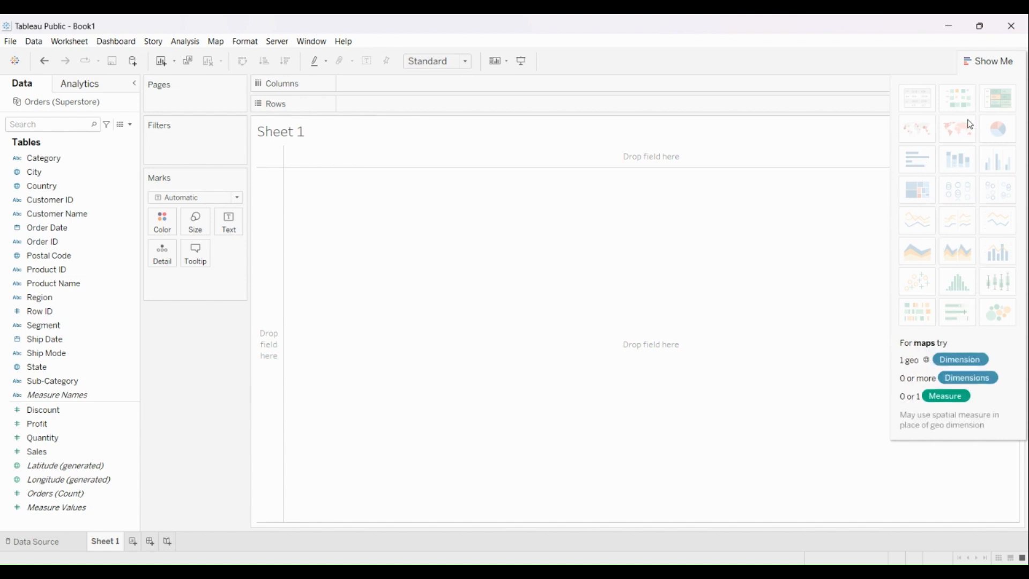
pyautogui.click(991, 66)
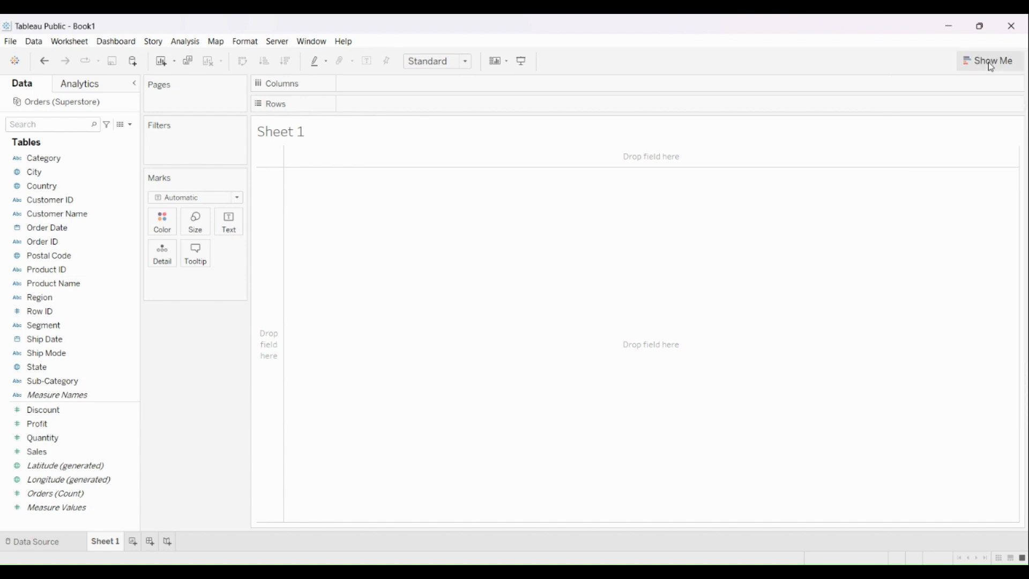
pyautogui.click(99, 89)
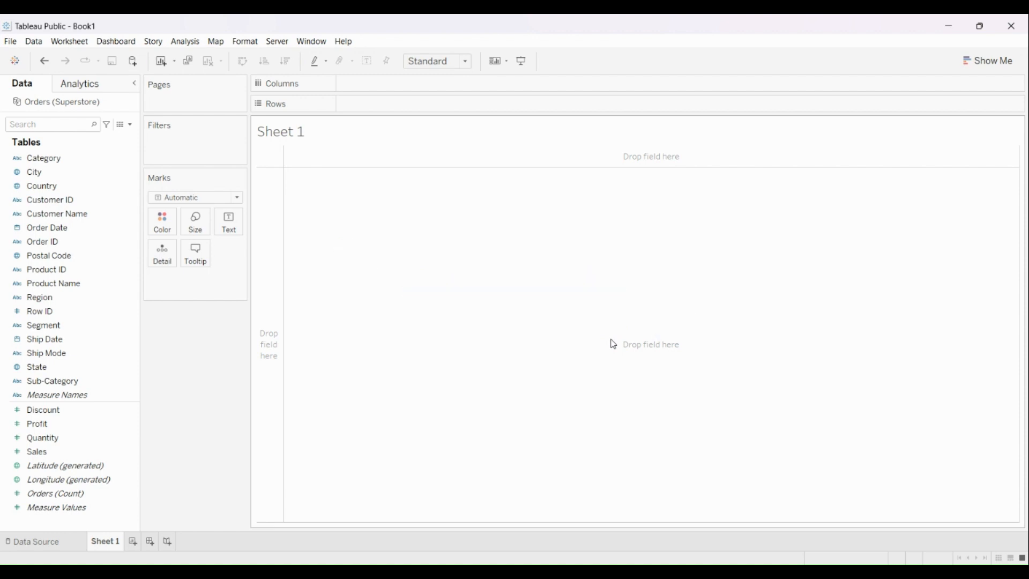
pyautogui.click(31, 544)
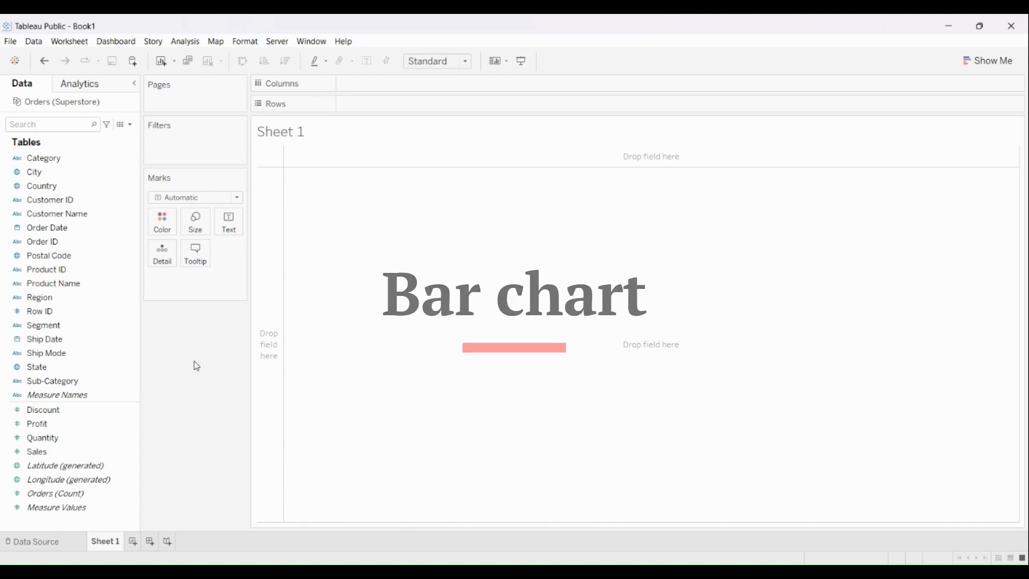
# Build a horizontal bar chart with Sub-Category on Rows and the sum of Sales on Columns
pyautogui.click(74, 381)
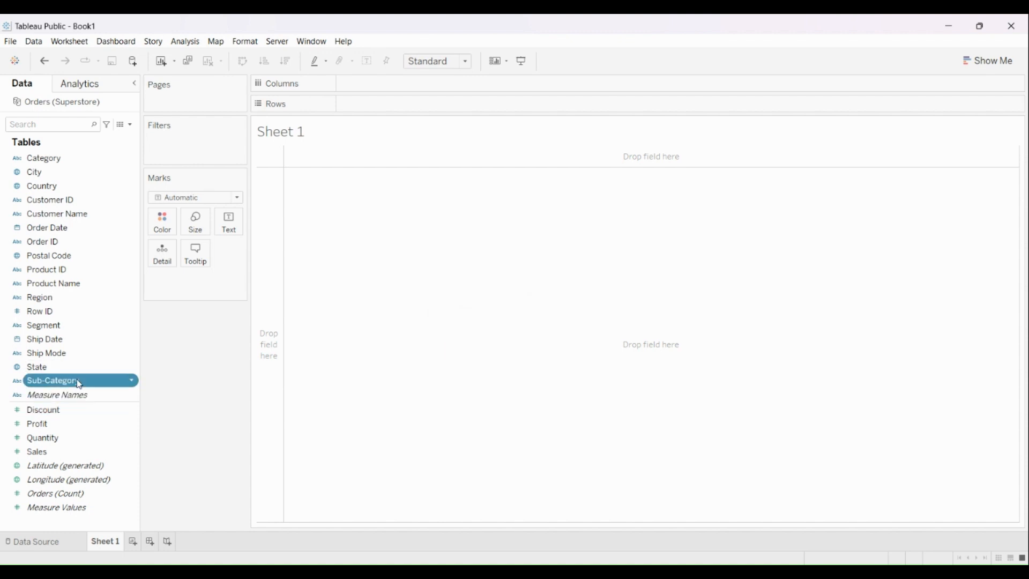
pyautogui.moveTo(79, 384); pyautogui.dragTo(404, 109)
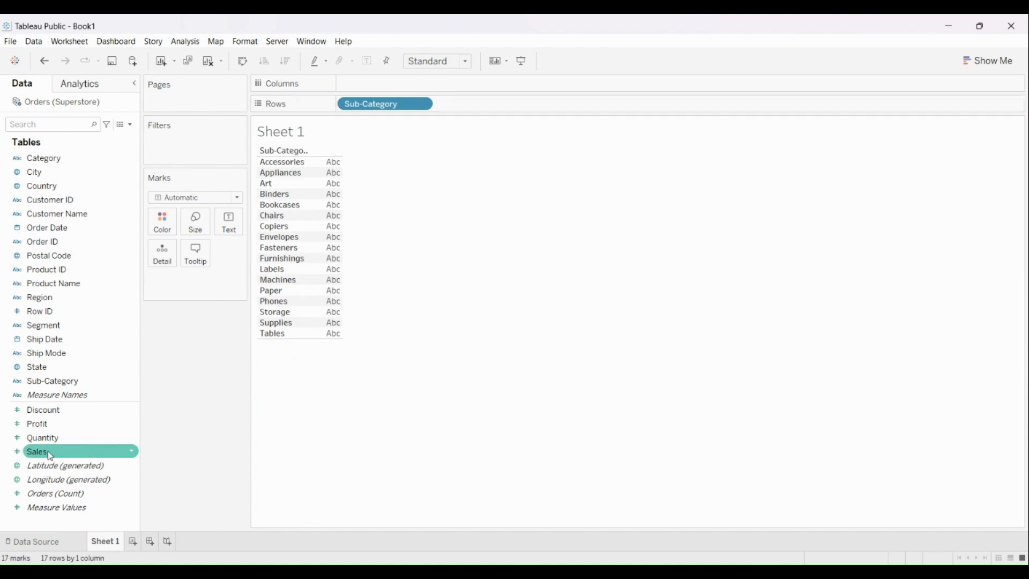
pyautogui.moveTo(47, 451); pyautogui.dragTo(401, 90)
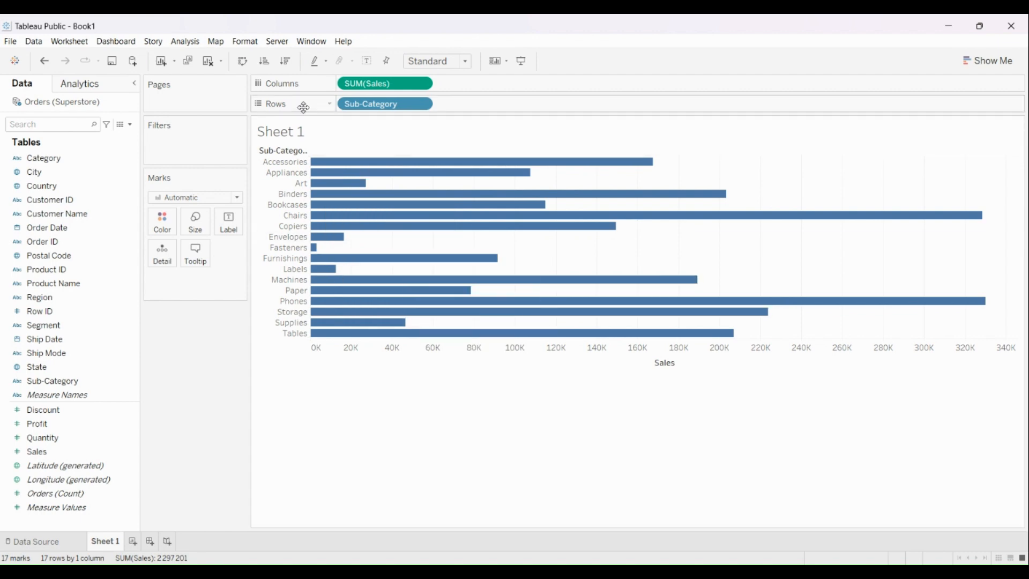
# Try sorting the sub-categories by sales in ascending and descending order, and clear the sort
pyautogui.click(270, 62)
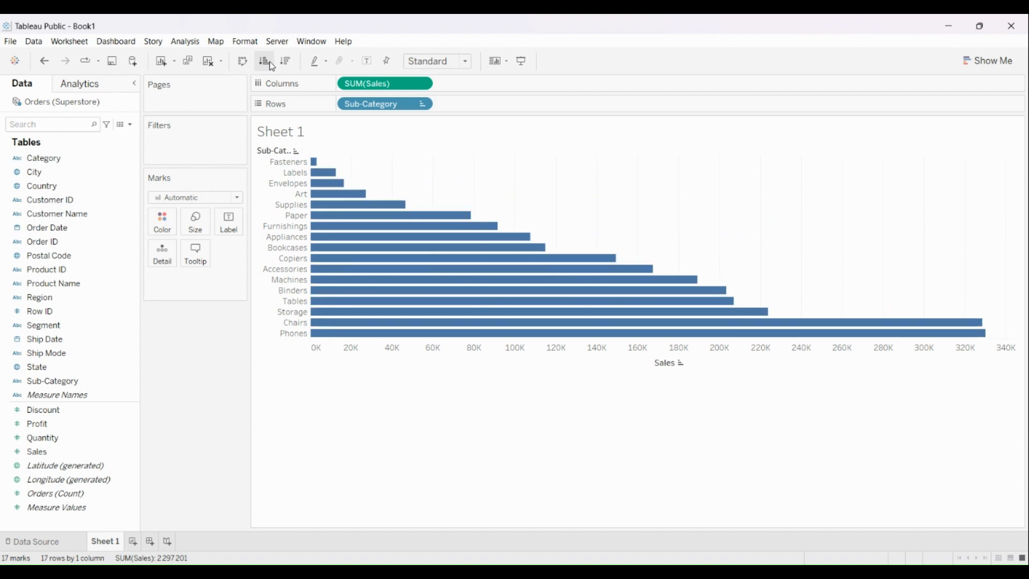
pyautogui.click(291, 63)
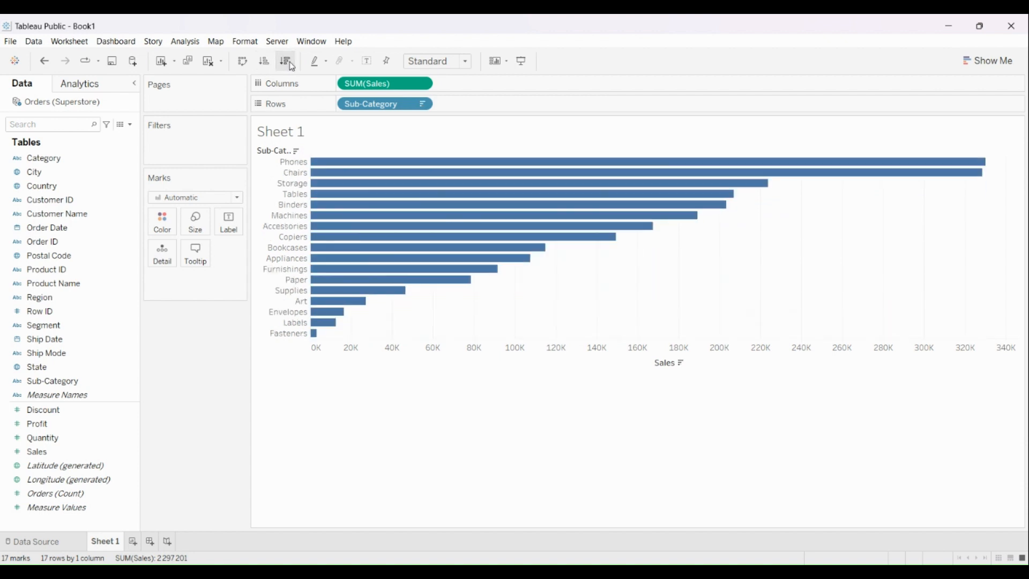
pyautogui.click(296, 151)
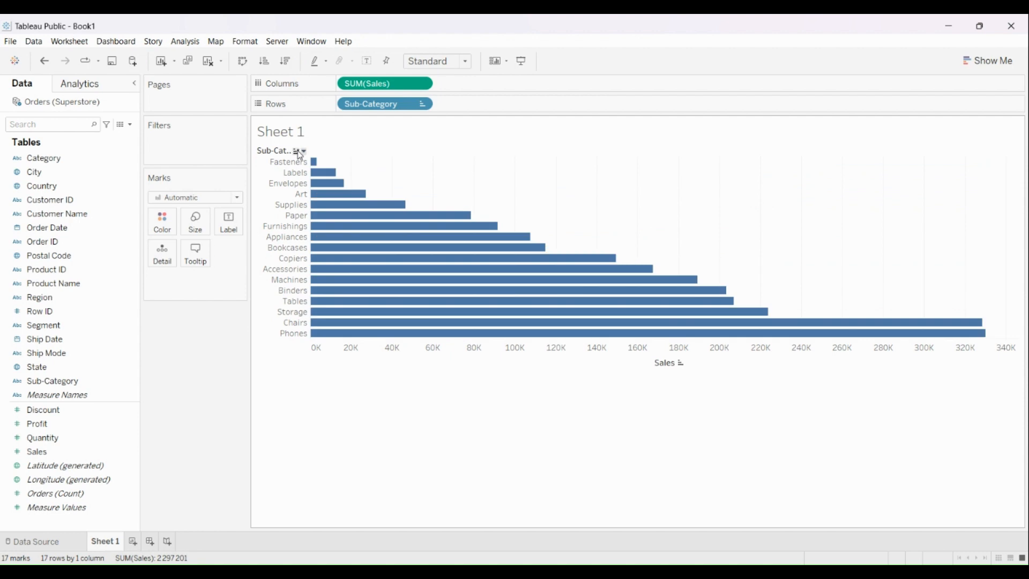
pyautogui.click(298, 152)
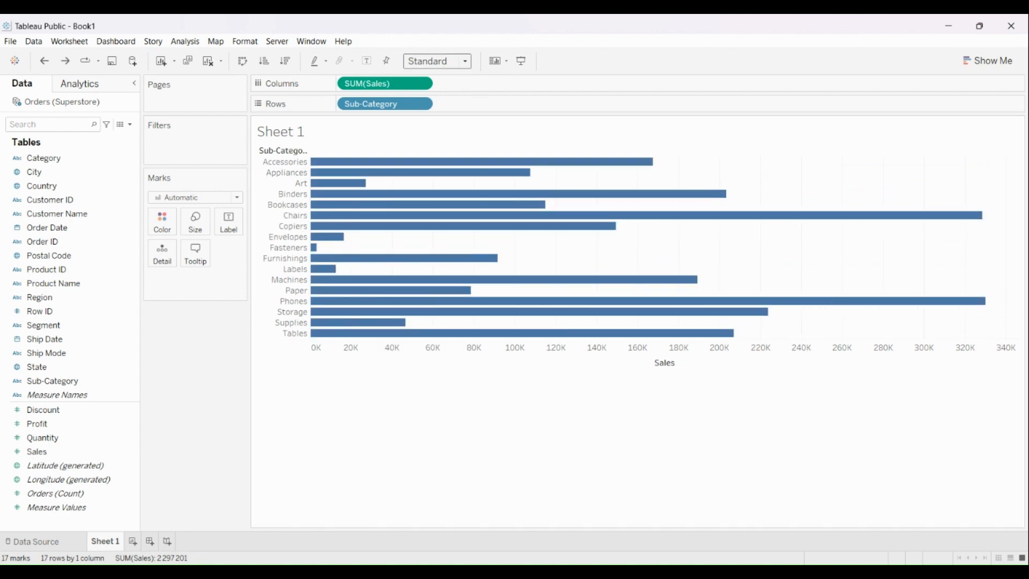
# Fit the bar chart to Entire View and set the colour of all bars to black
pyautogui.click(460, 111)
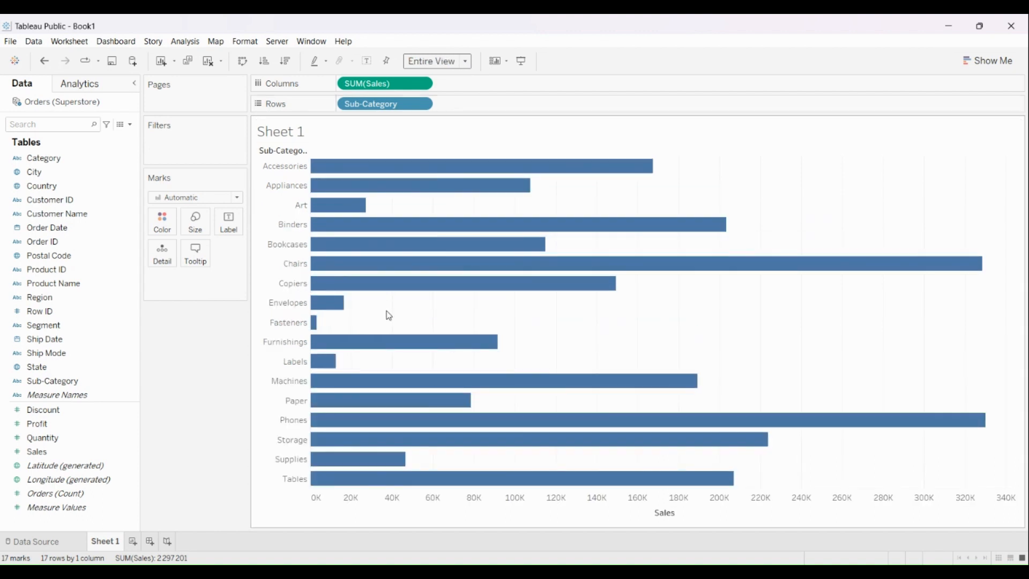
pyautogui.moveTo(518, 218)
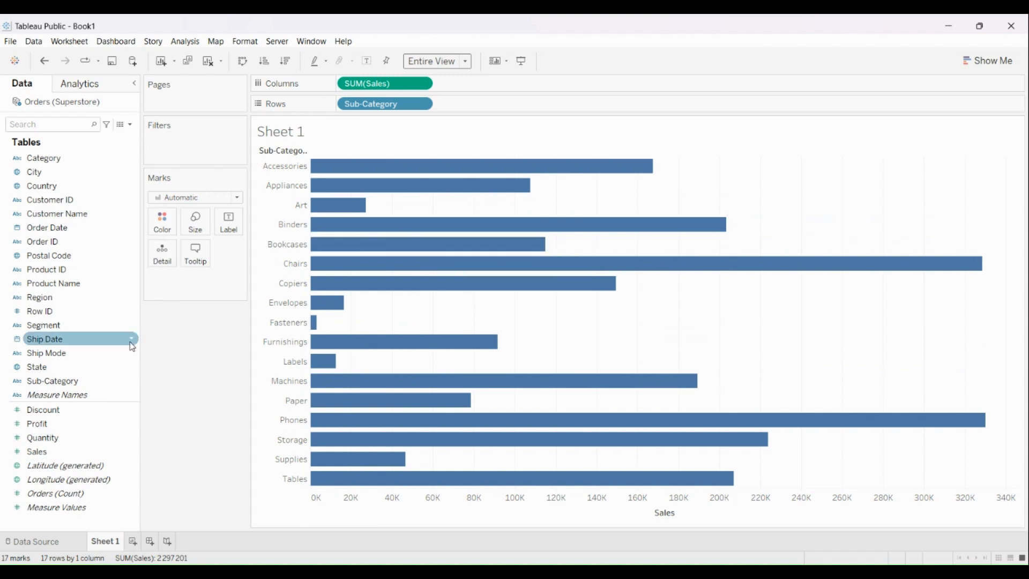
pyautogui.click(162, 227)
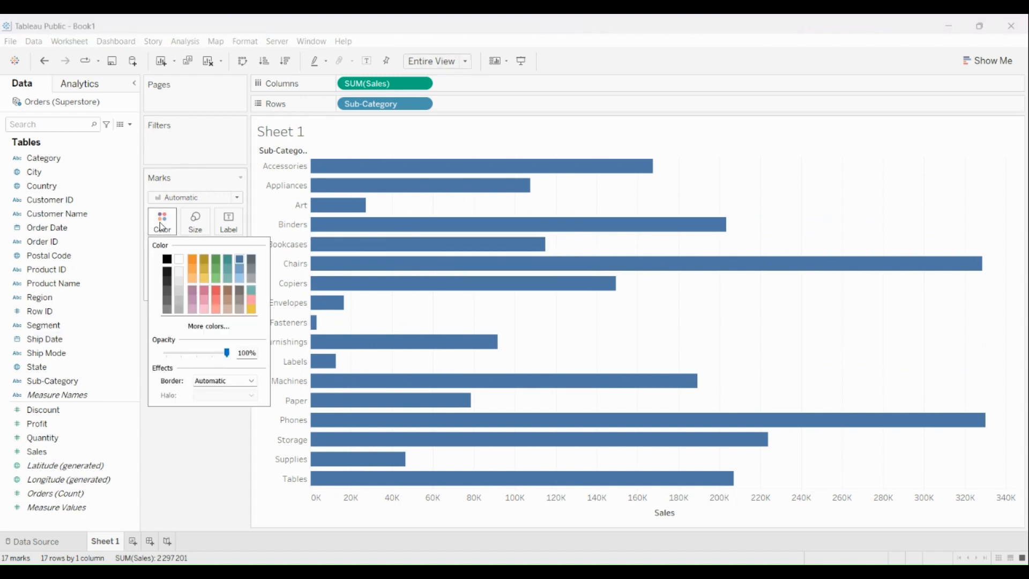
pyautogui.click(166, 259)
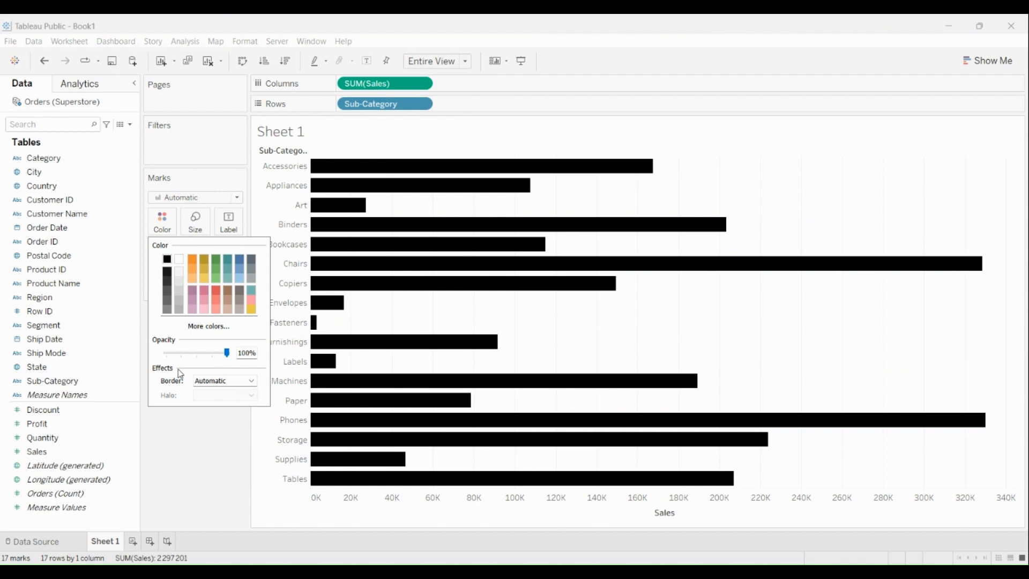
# Label each bar with its sum of Sales and colour the bars by Category
pyautogui.moveTo(76, 455); pyautogui.dragTo(230, 227)
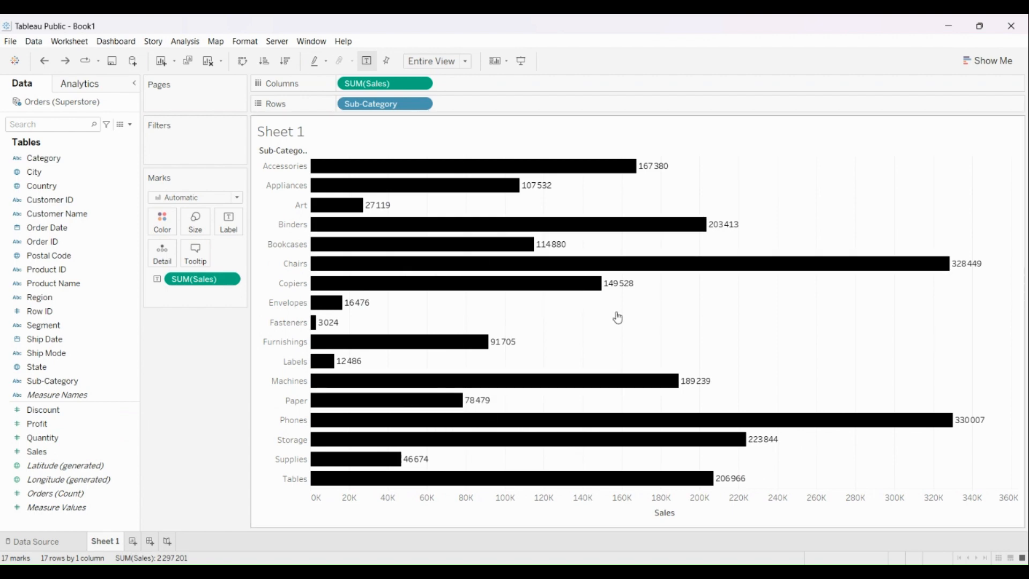
pyautogui.moveTo(44, 158); pyautogui.dragTo(158, 221)
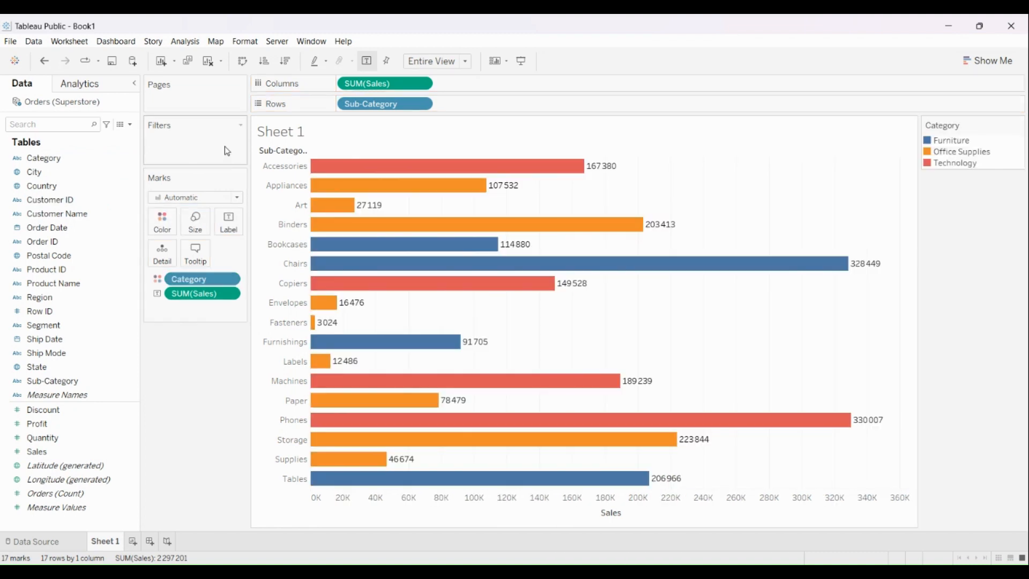
# Sort the sub-categories by Sales in descending order
pyautogui.click(264, 61)
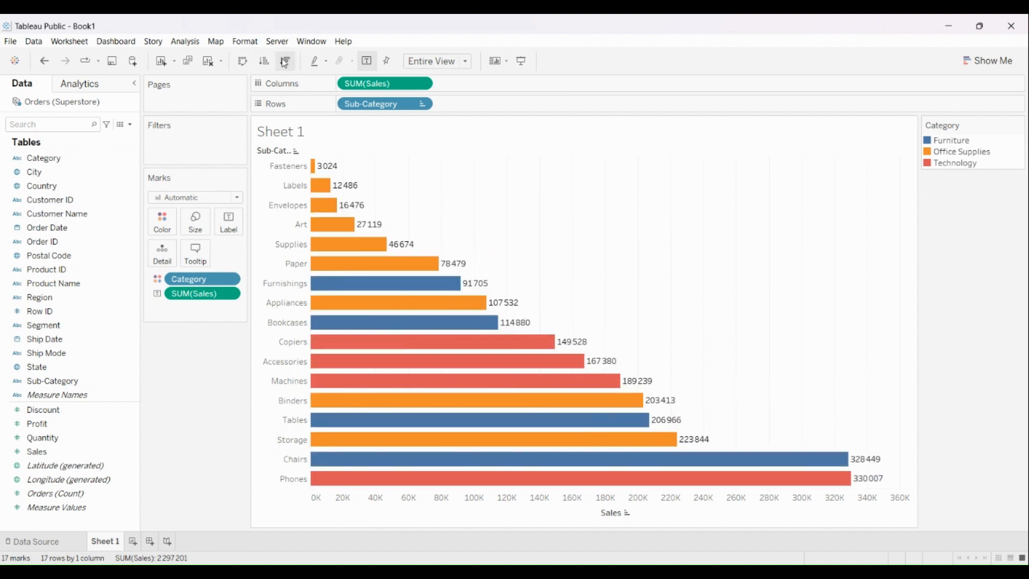
pyautogui.click(285, 61)
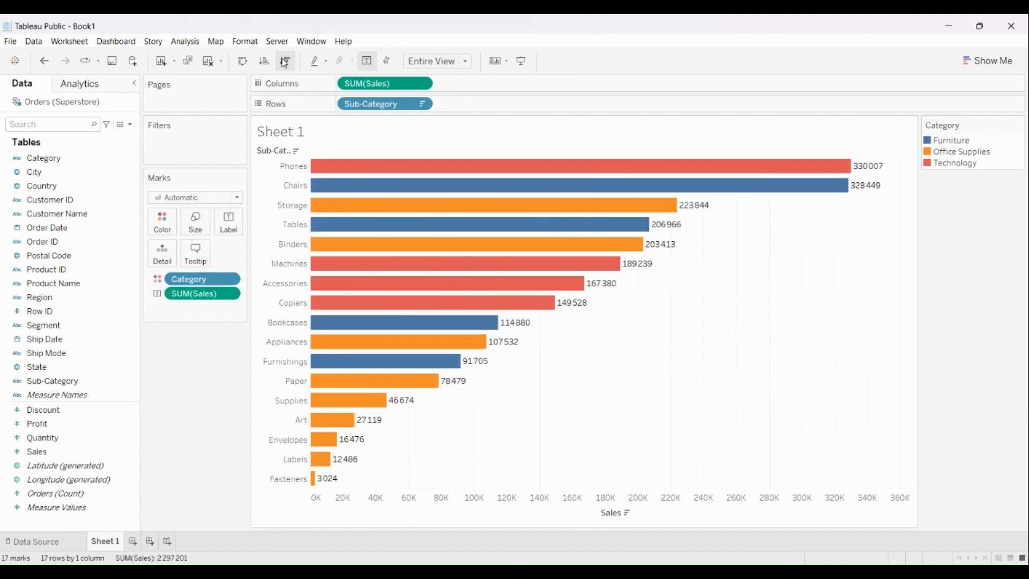
# Examine the category, sub-category and sales details of individual bars across the sorted chart
pyautogui.moveTo(324, 169)
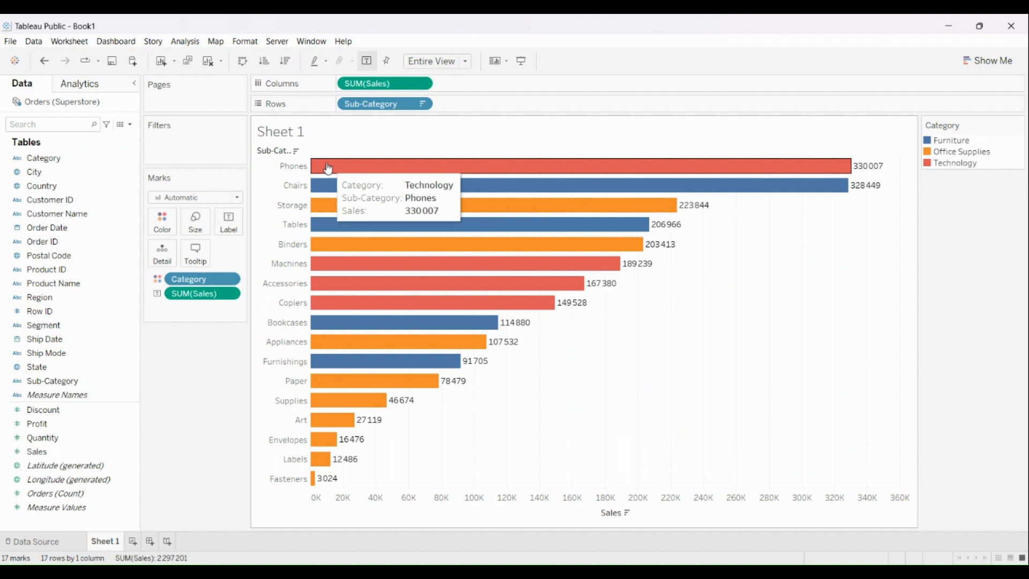
pyautogui.moveTo(329, 284)
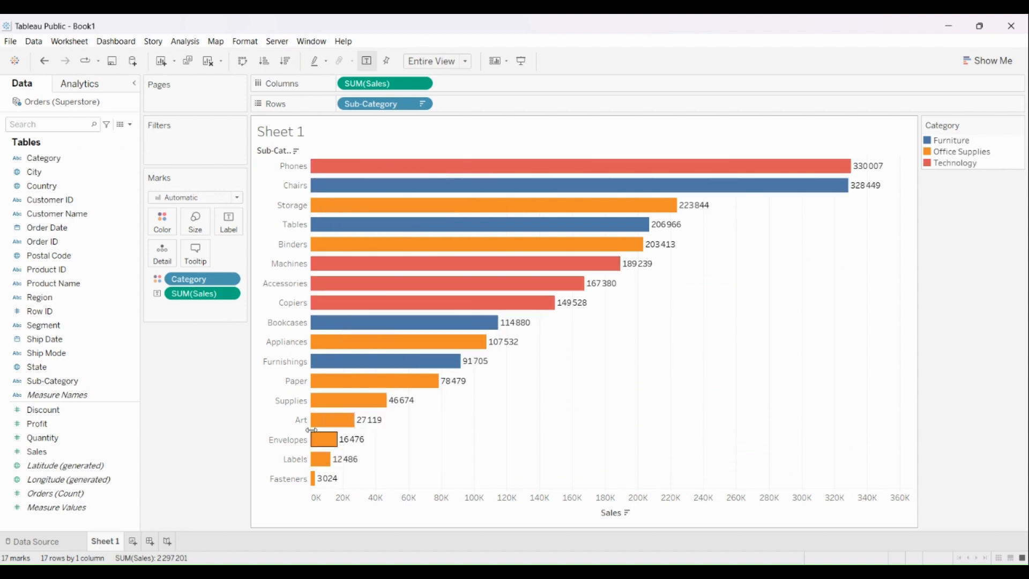
pyautogui.moveTo(426, 176)
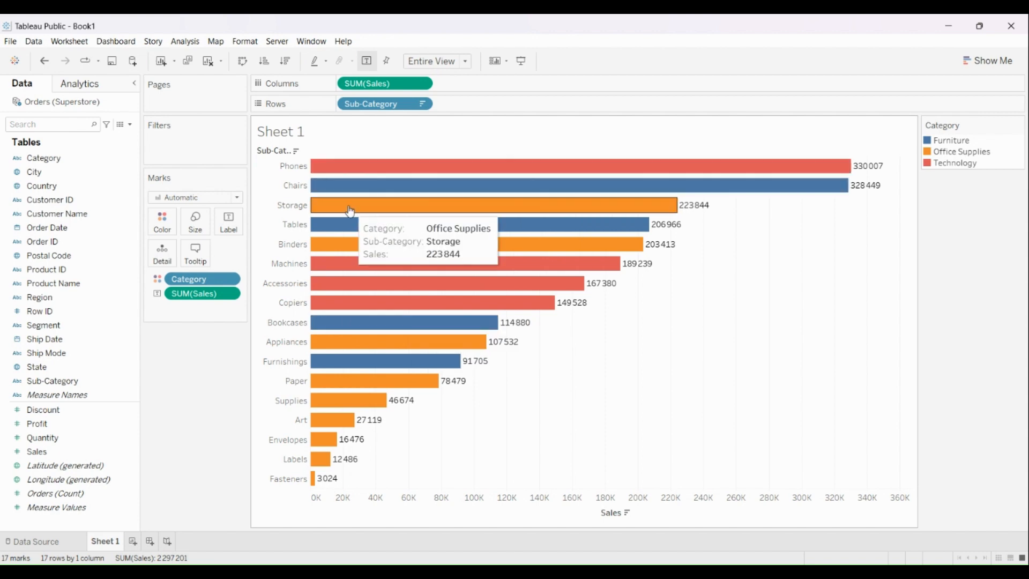
pyautogui.moveTo(342, 247)
pyautogui.moveTo(348, 346)
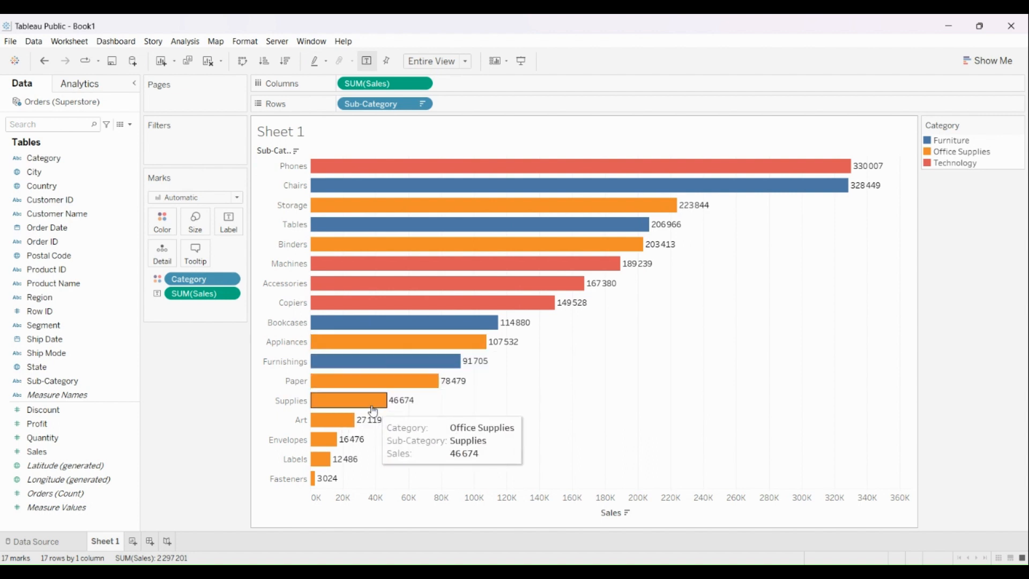
pyautogui.moveTo(342, 424)
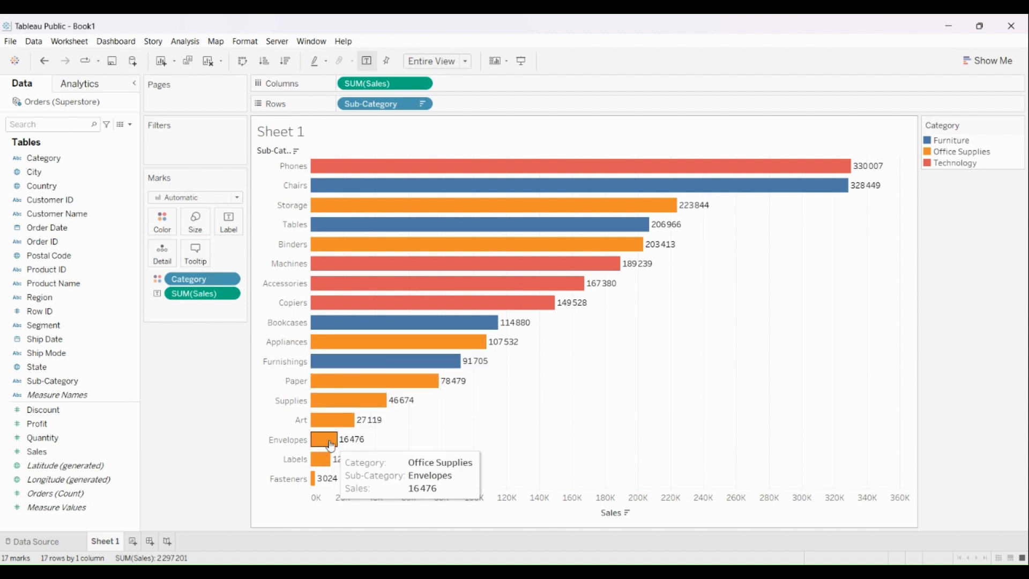
pyautogui.moveTo(334, 462)
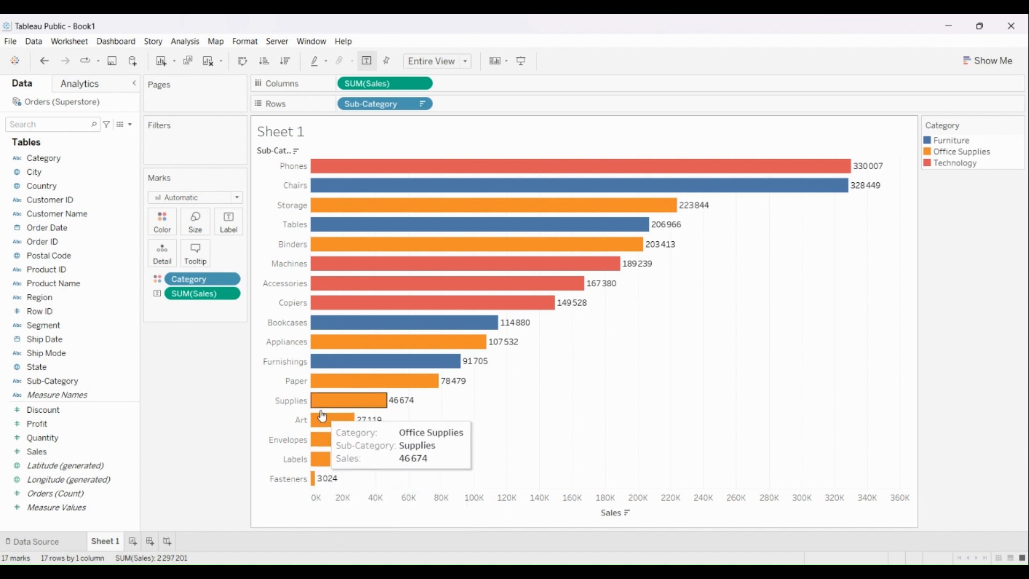
pyautogui.moveTo(325, 367)
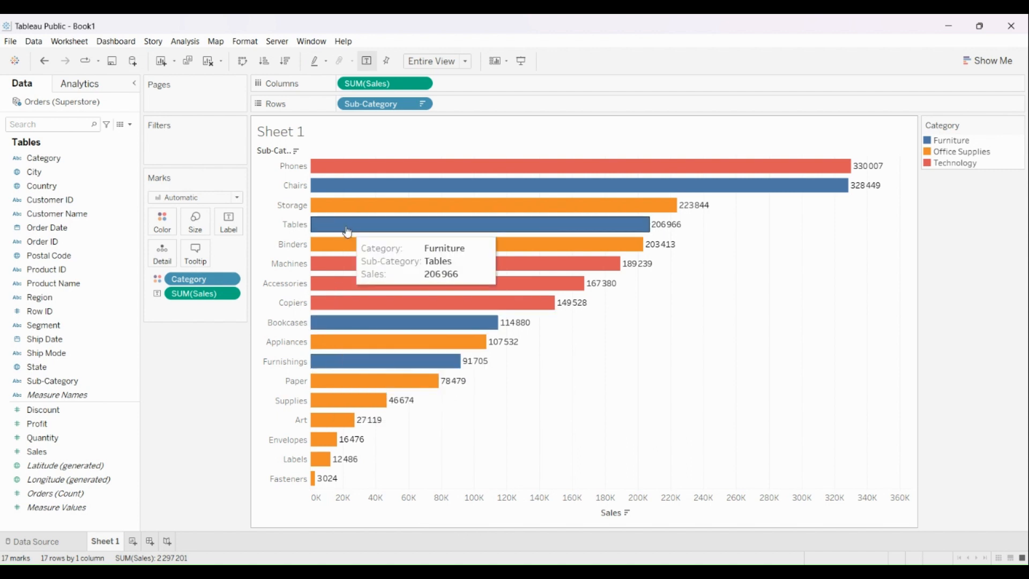
pyautogui.moveTo(354, 187)
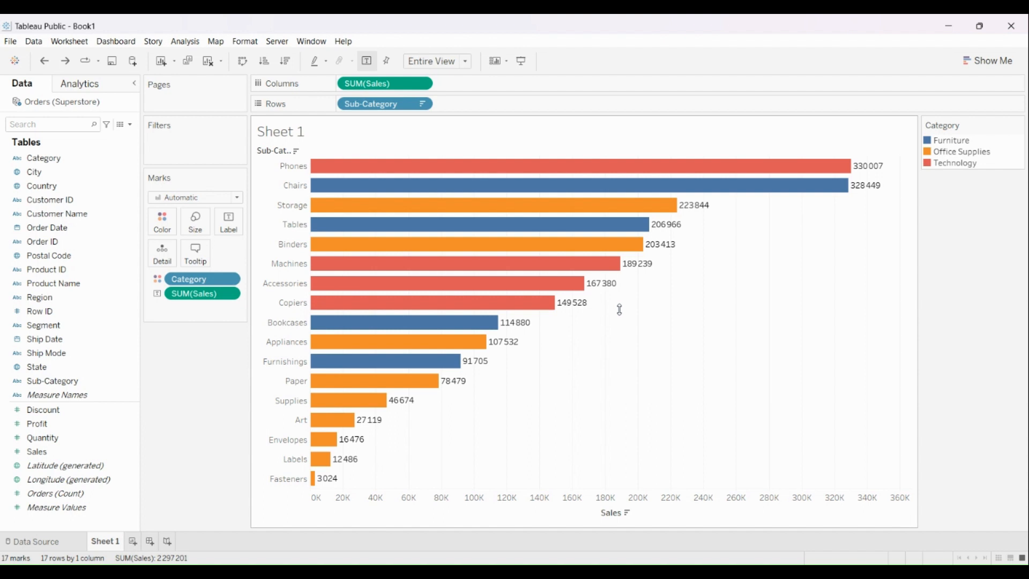
# Keep only the Phones, Chairs and Storage bars in the chart
pyautogui.click(443, 168)
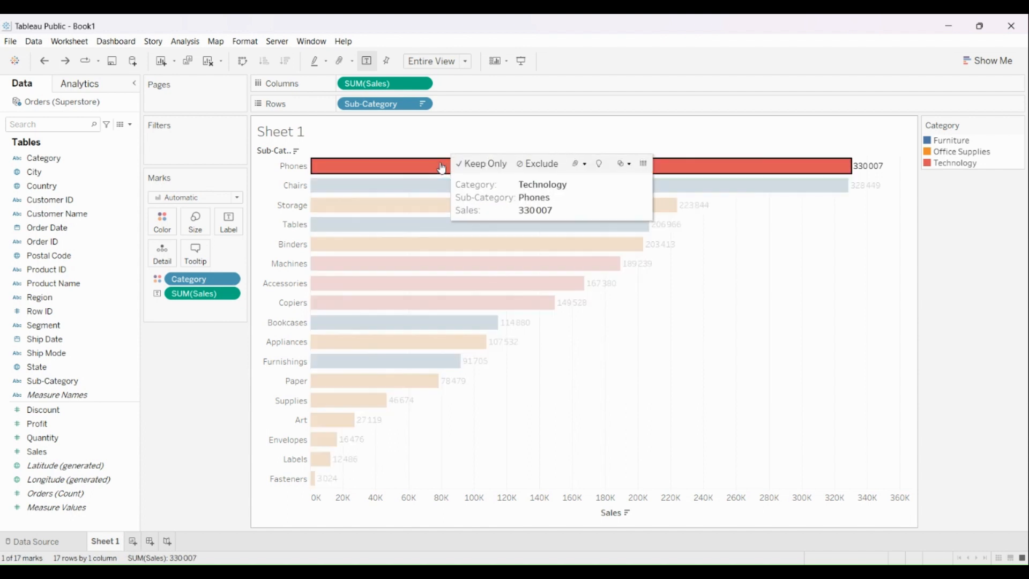
pyautogui.keyDown('ctrl'); pyautogui.click(428, 186); pyautogui.keyUp('ctrl')
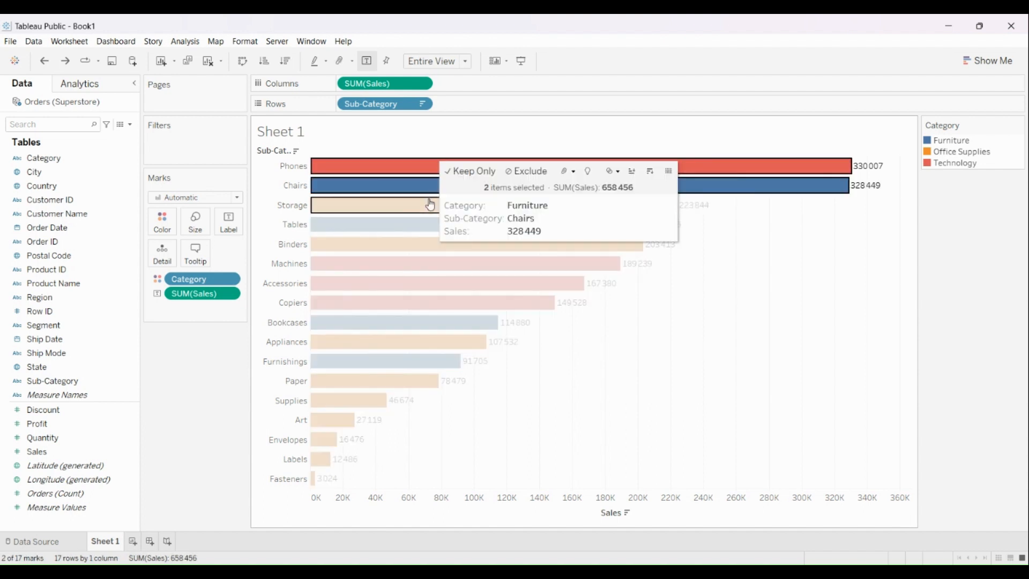
pyautogui.keyDown('ctrl'); pyautogui.click(430, 204); pyautogui.keyUp('ctrl')
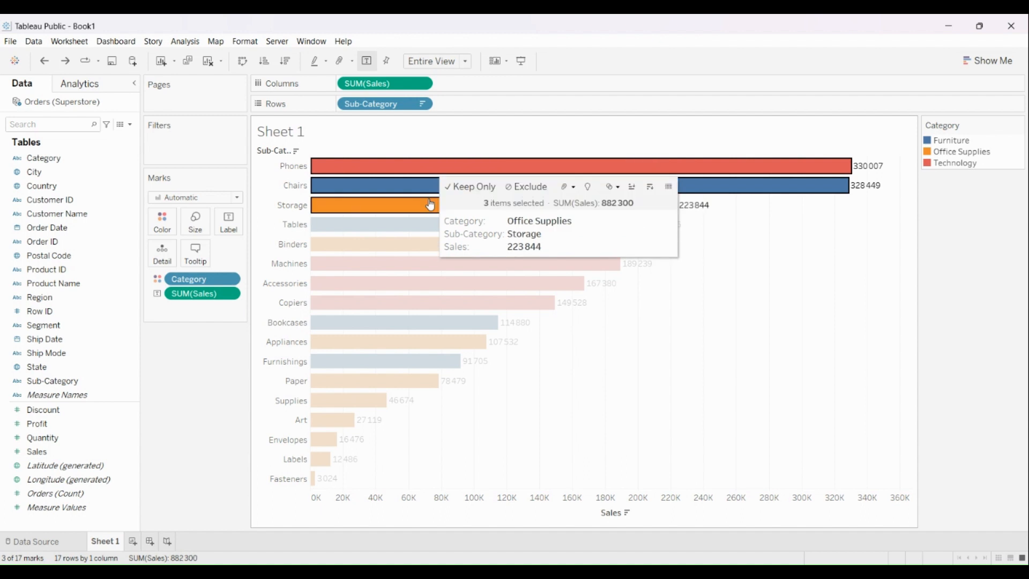
pyautogui.click(479, 189)
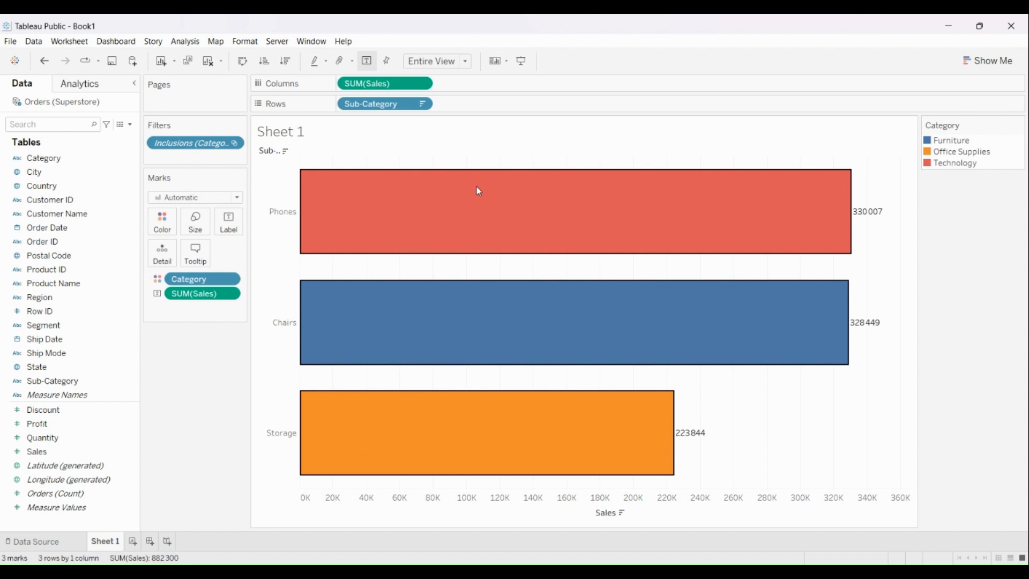
pyautogui.click(511, 140)
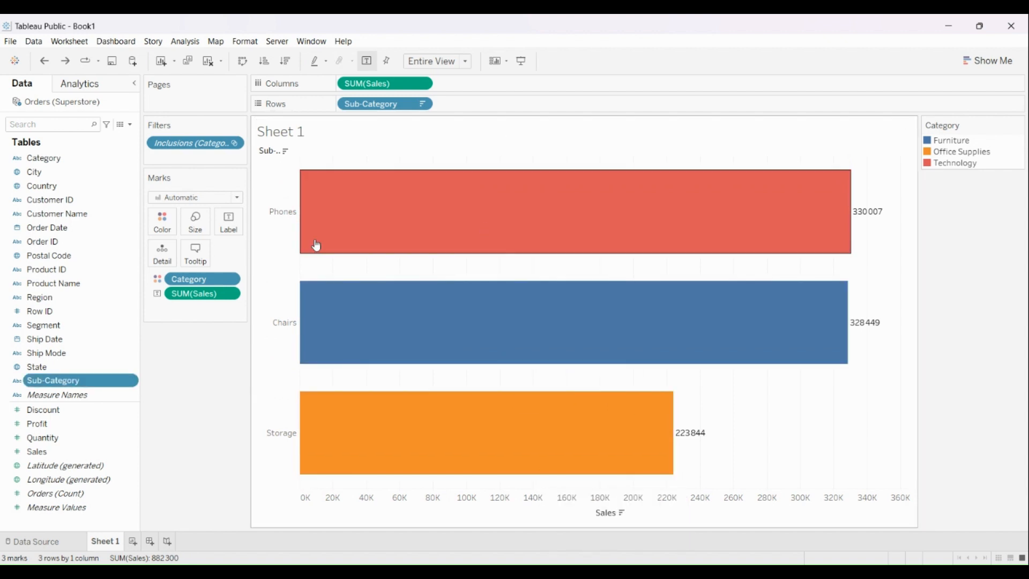
# Remove the inclusions filter from the bar chart
pyautogui.moveTo(204, 140); pyautogui.dragTo(217, 358)
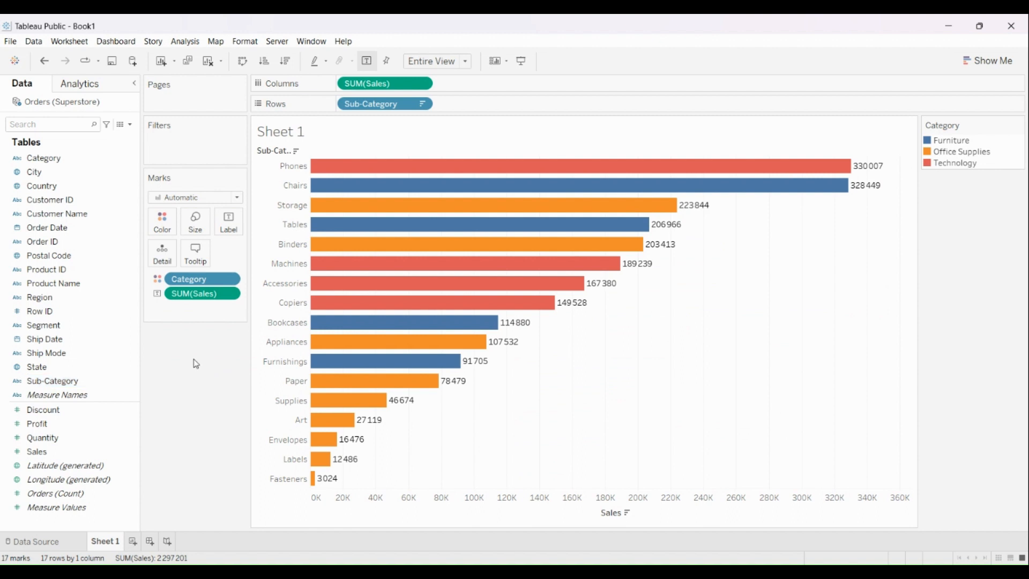
# Filter the sheet by Sub-Category with all values included and its filter control shown
pyautogui.moveTo(466, 180)
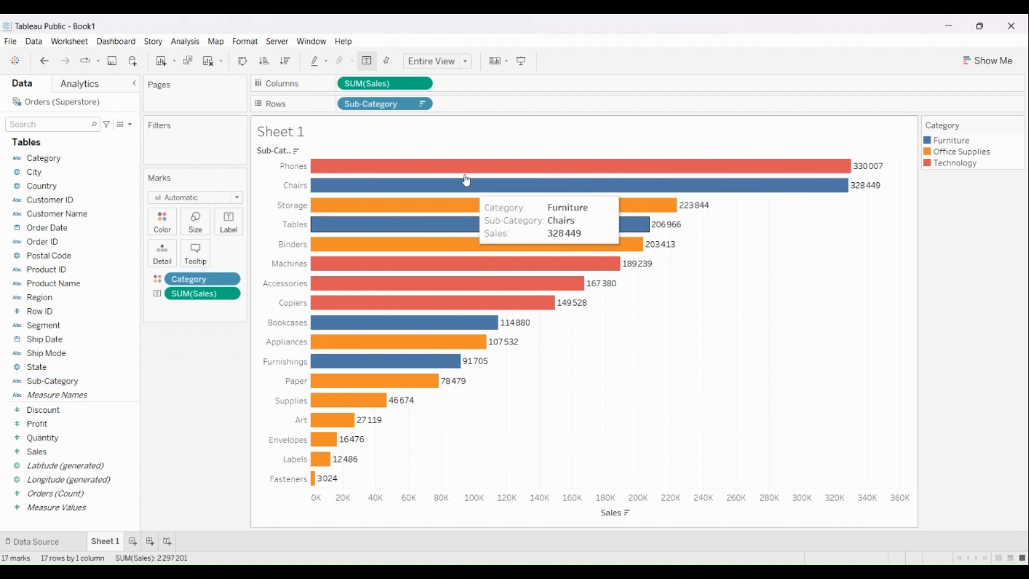
pyautogui.click(133, 384)
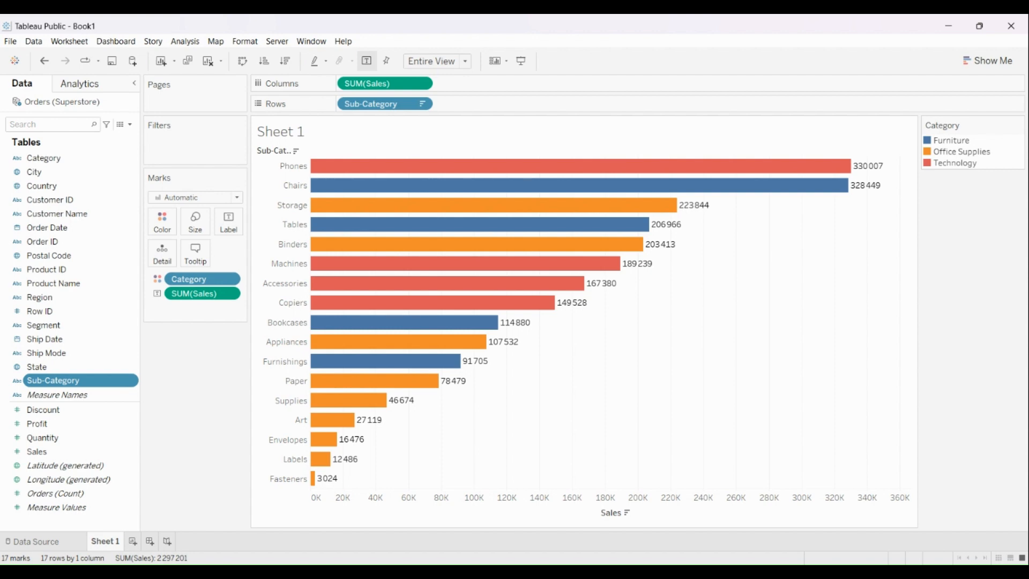
pyautogui.moveTo(53, 380); pyautogui.dragTo(201, 140)
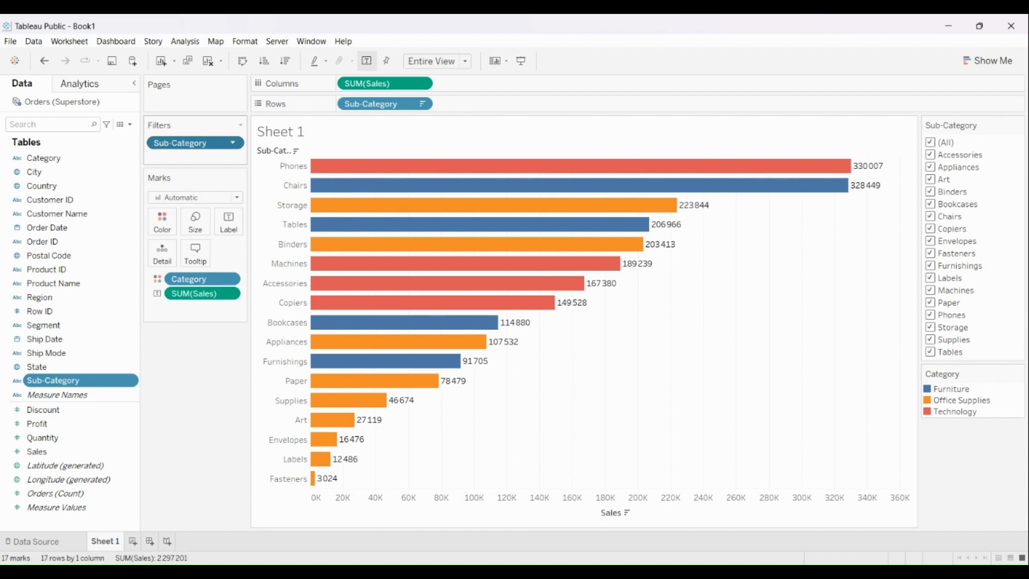
# Limit the Sub-Category filter to Accessories, Appliances, Art, Binders, Machines and Phones
pyautogui.click(219, 163)
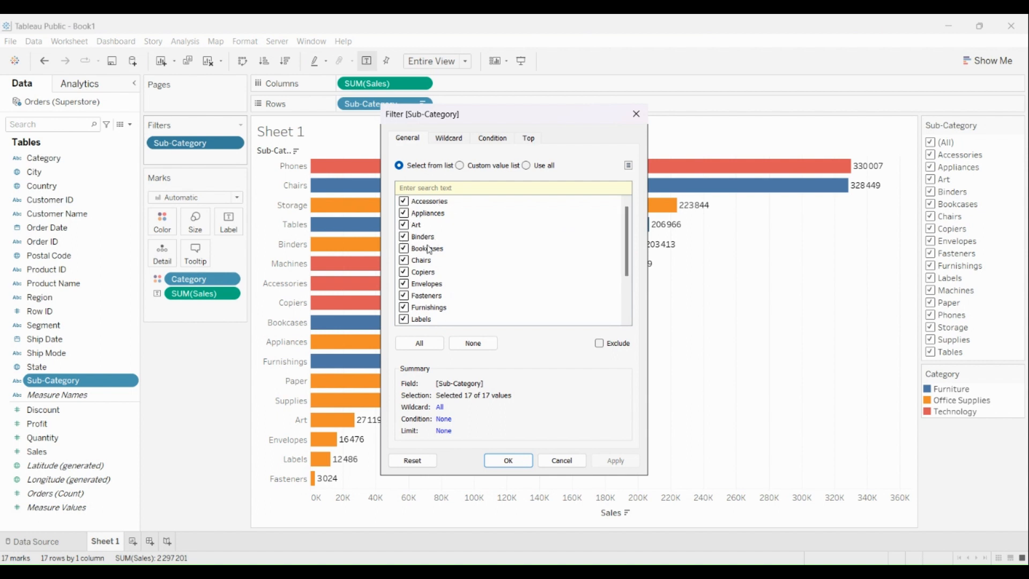
pyautogui.click(405, 249)
pyautogui.click(406, 261)
pyautogui.click(406, 272)
pyautogui.click(406, 284)
pyautogui.click(408, 296)
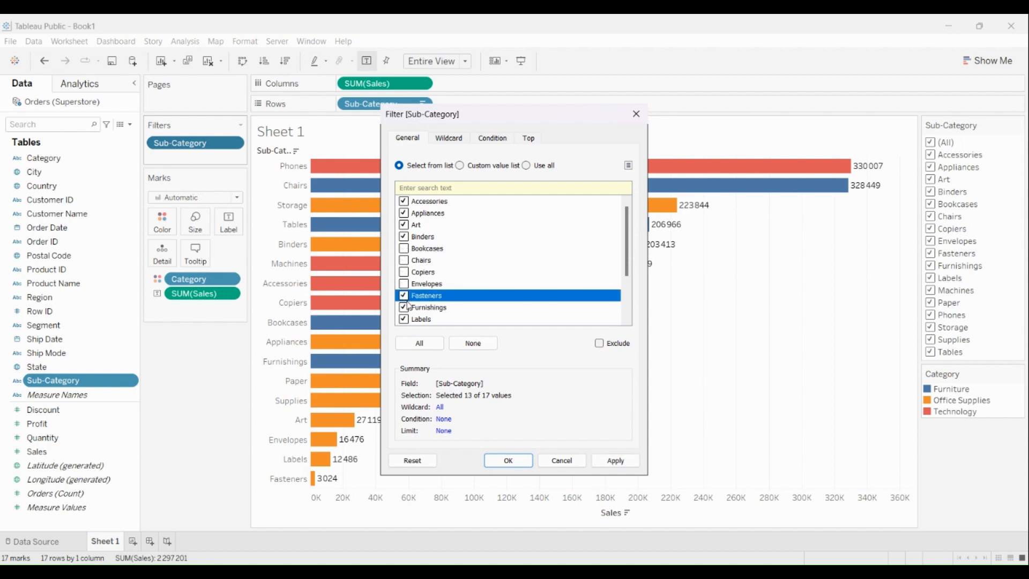
pyautogui.click(407, 307)
pyautogui.click(405, 296)
pyautogui.click(405, 319)
pyautogui.scroll(-3, 627, 268)
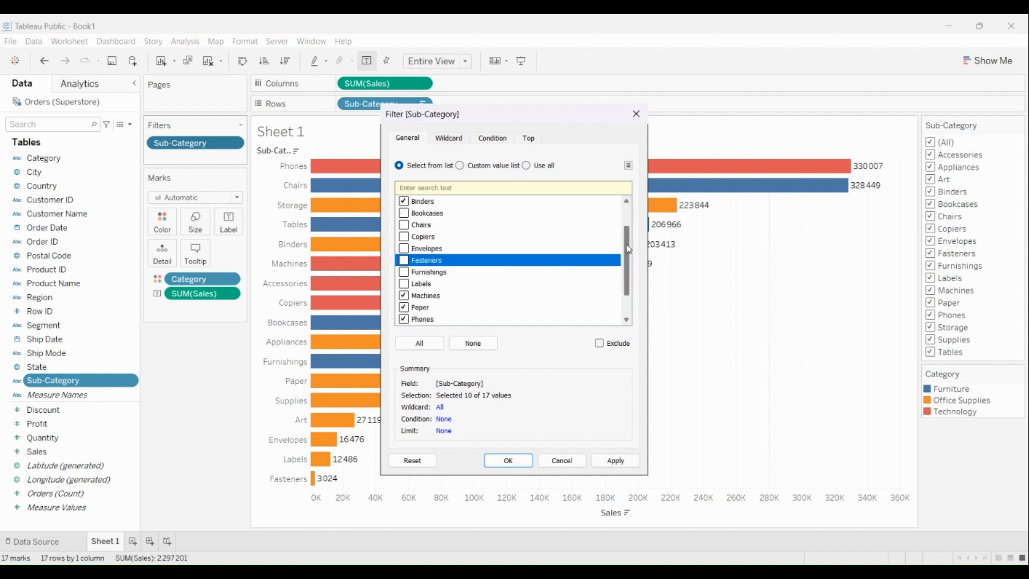
pyautogui.click(404, 319)
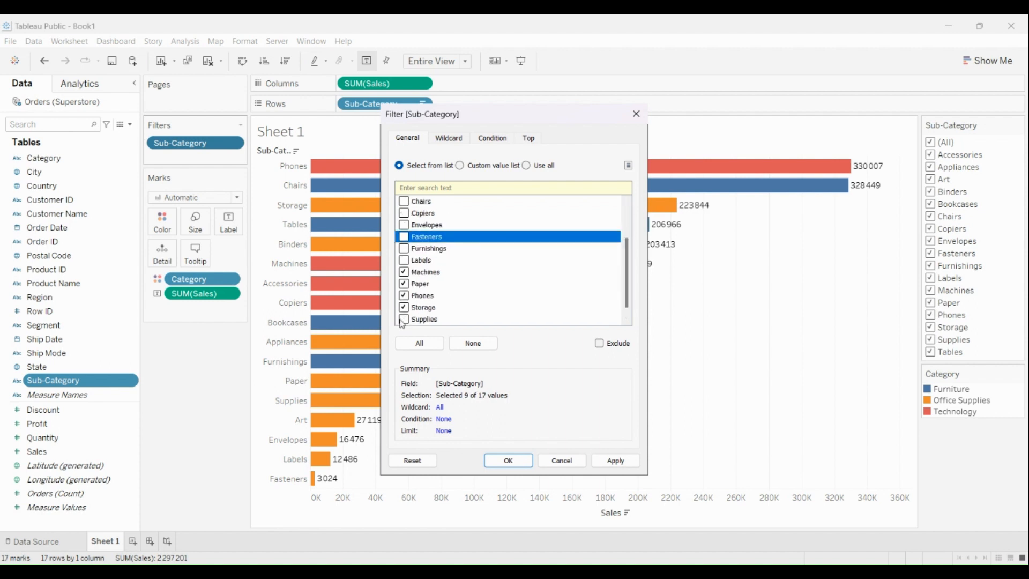
pyautogui.click(404, 307)
pyautogui.click(405, 284)
pyautogui.scroll(-1, 628, 274)
pyautogui.click(404, 320)
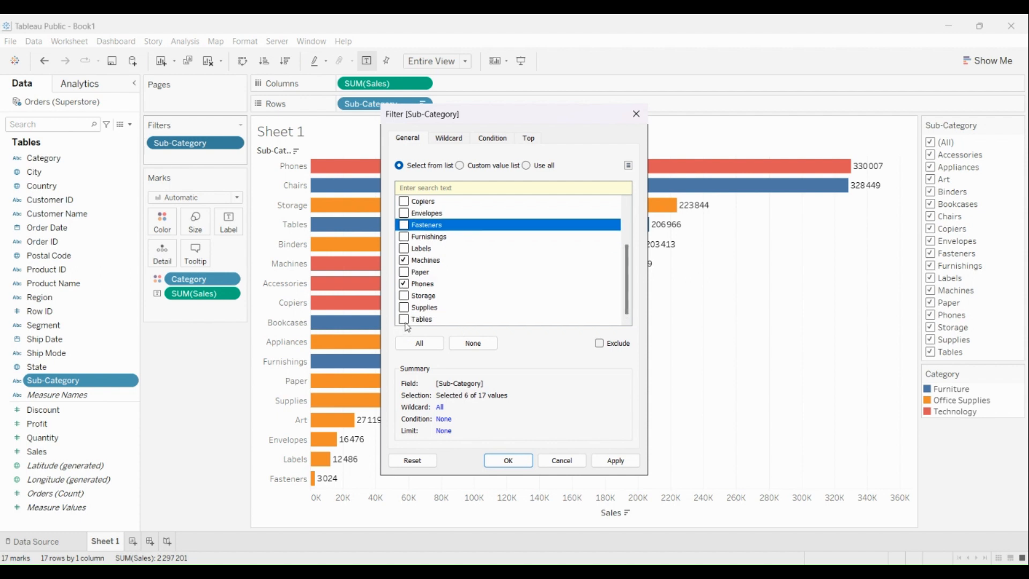
pyautogui.click(622, 465)
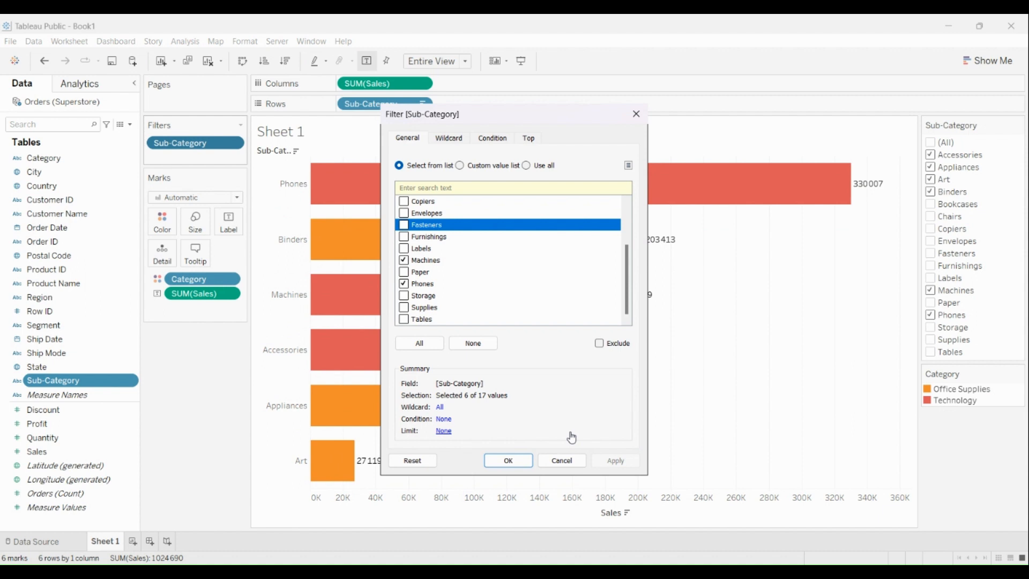
pyautogui.click(508, 460)
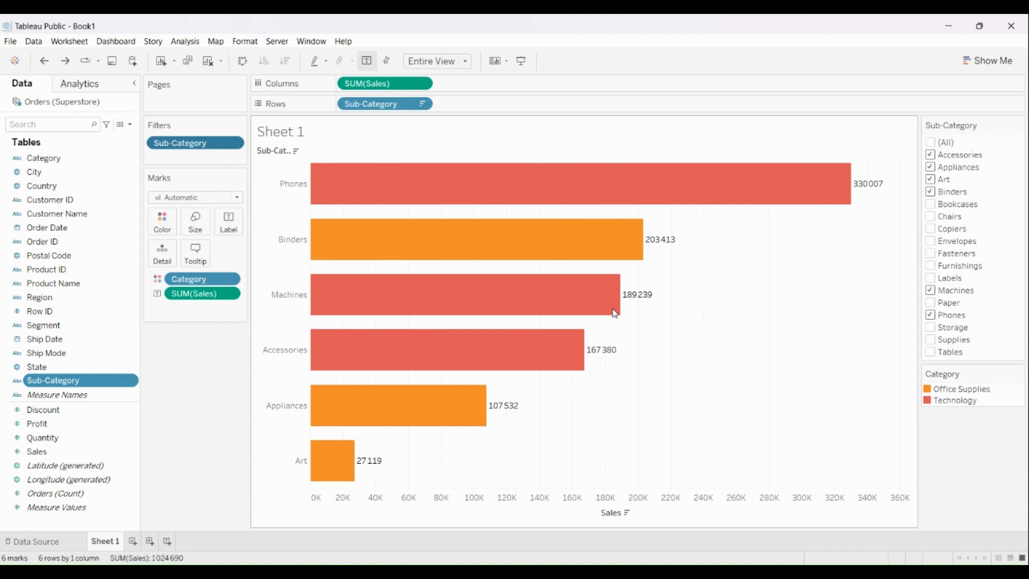
# Restrict the Sub-Category filter to the top 3 by sum of Sales
pyautogui.doubleClick(225, 143)
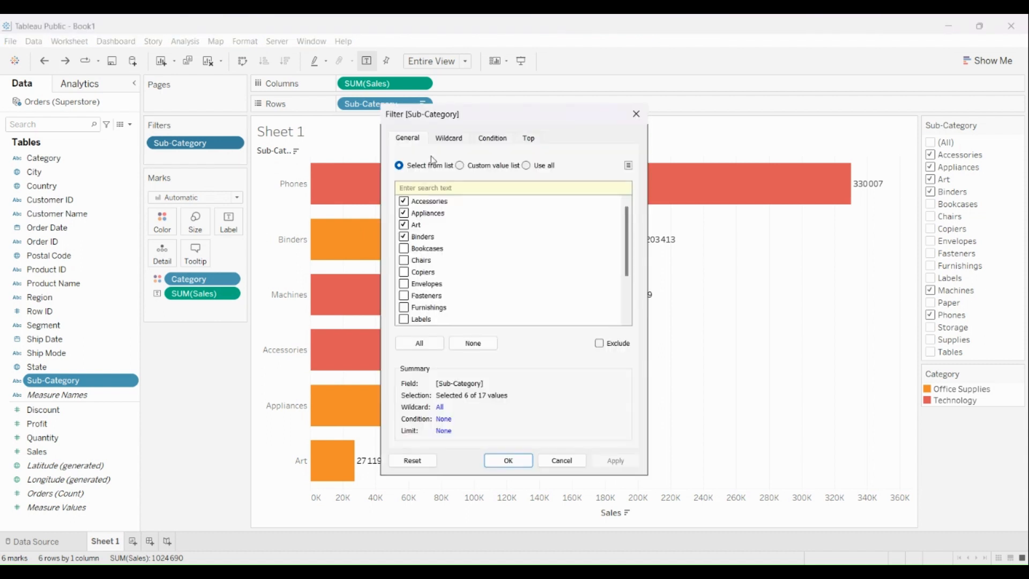
pyautogui.click(531, 141)
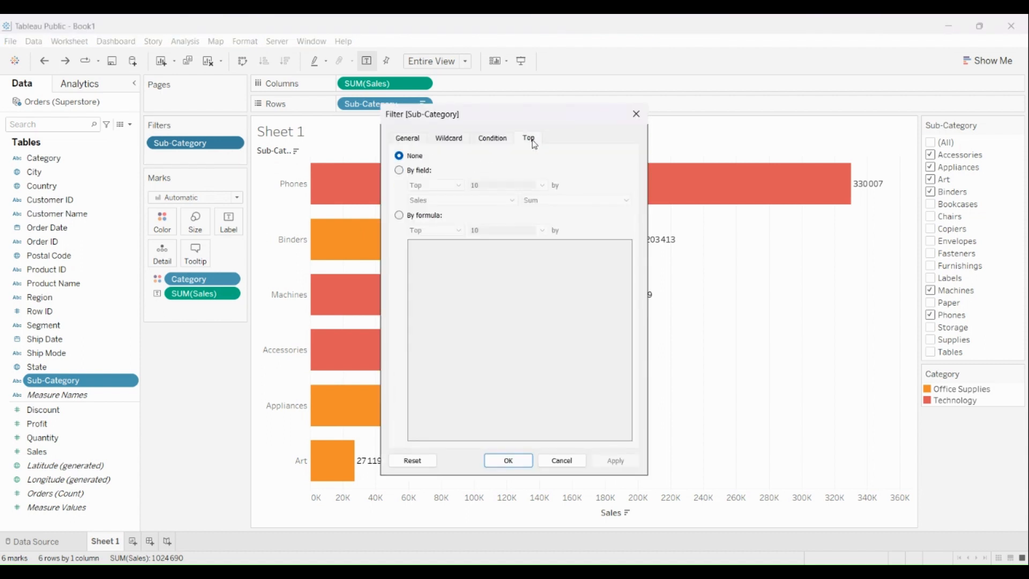
pyautogui.click(399, 171)
pyautogui.click(484, 186)
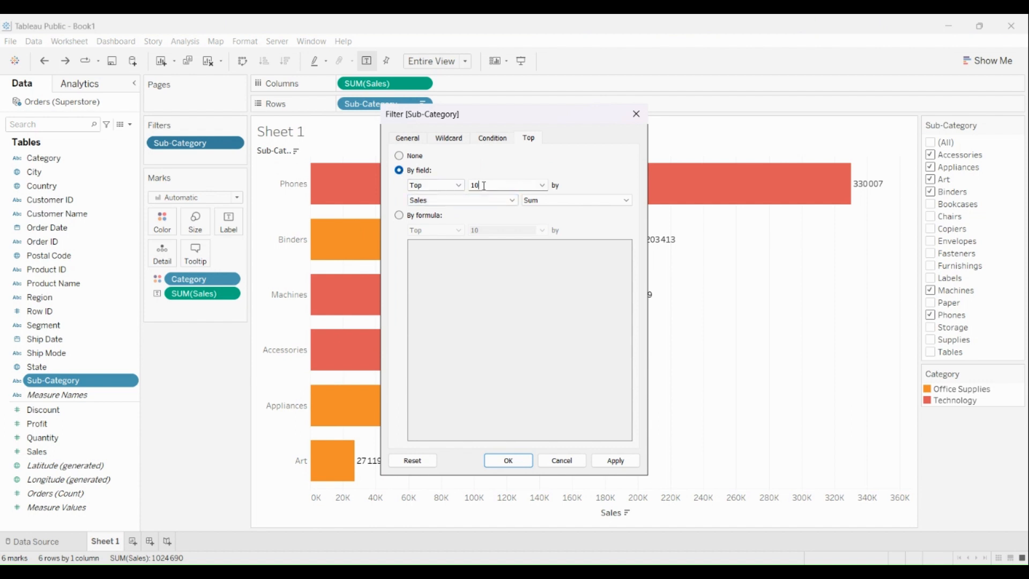
pyautogui.press('BackSpace')
pyautogui.press('BackSpace')
pyautogui.write('3')
pyautogui.click(605, 462)
pyautogui.click(513, 462)
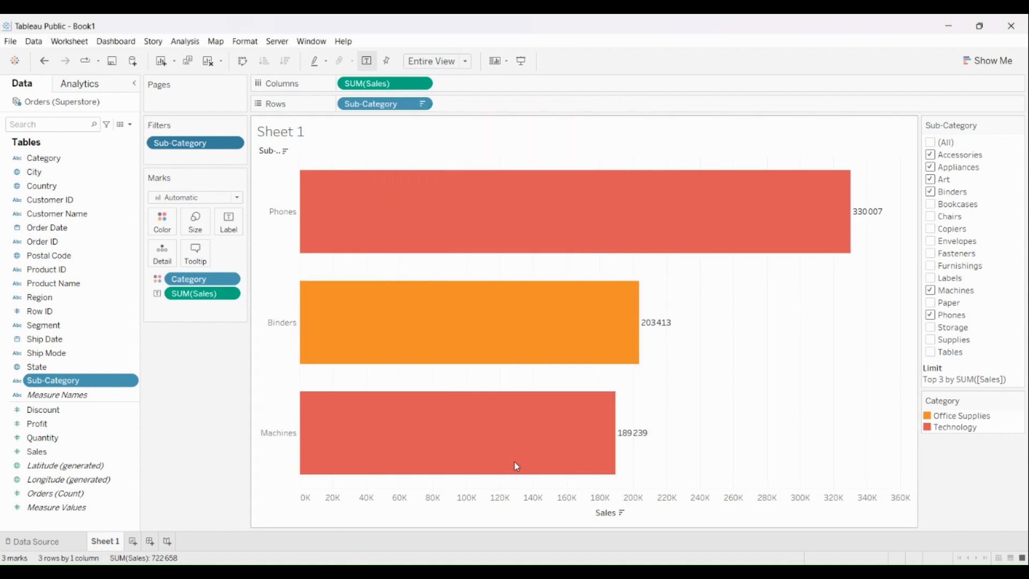
# Undo the top 3 limit and the manual selection in the Sub-Category filter
pyautogui.moveTo(473, 214)
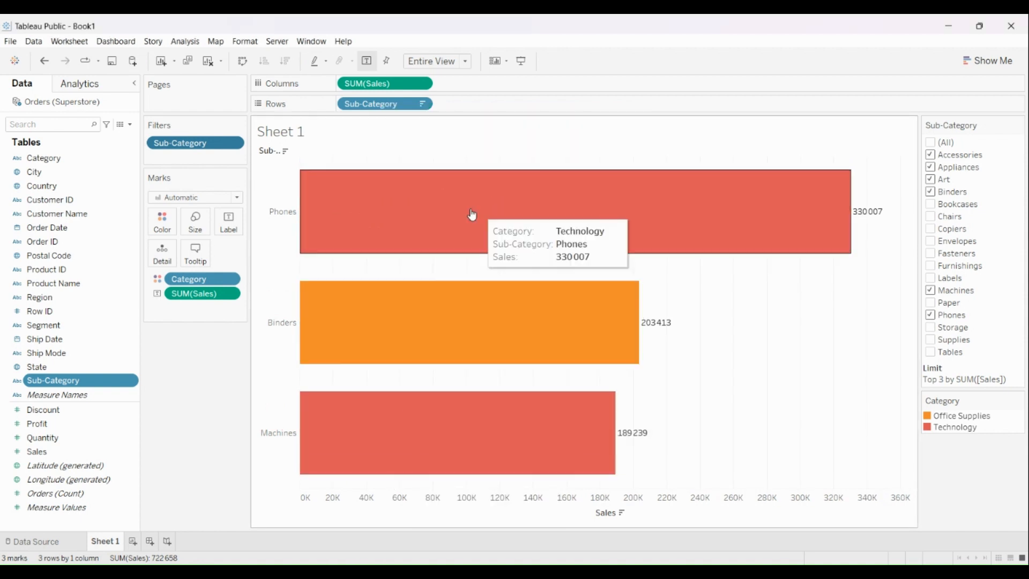
pyautogui.moveTo(280, 161)
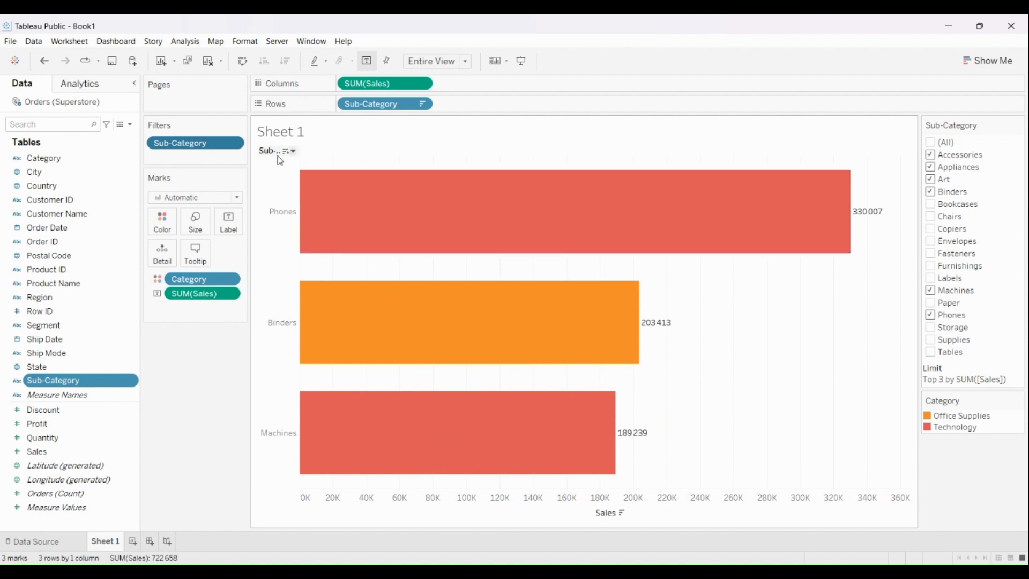
pyautogui.moveTo(303, 341)
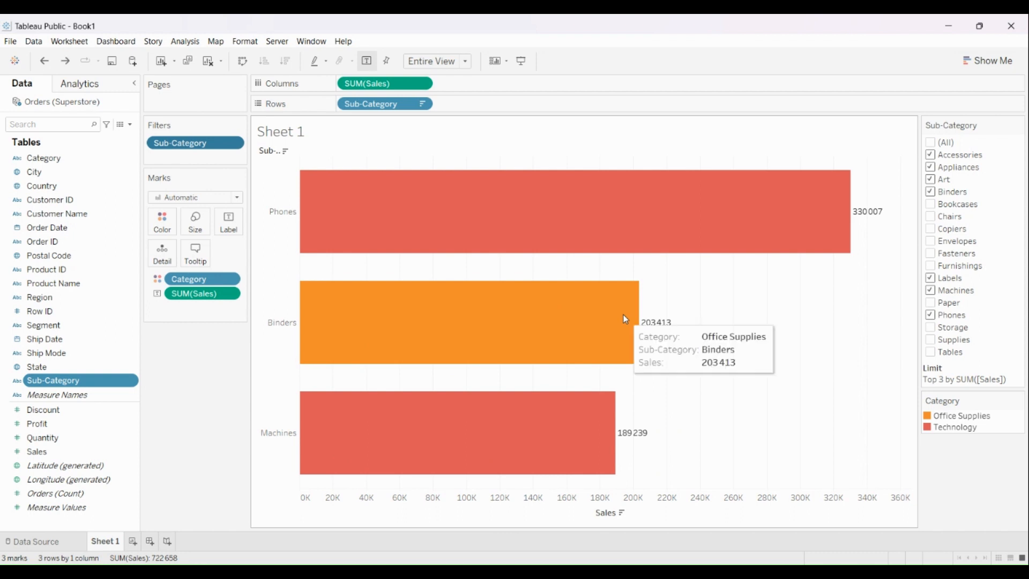
pyautogui.hotkey('ctrl', 'z')
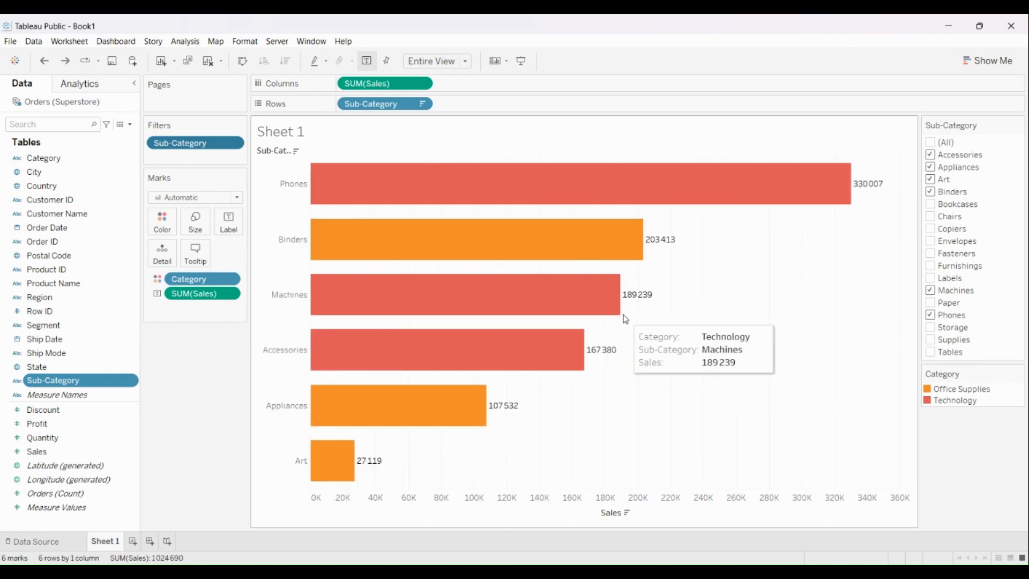
pyautogui.hotkey('ctrl', 'z')
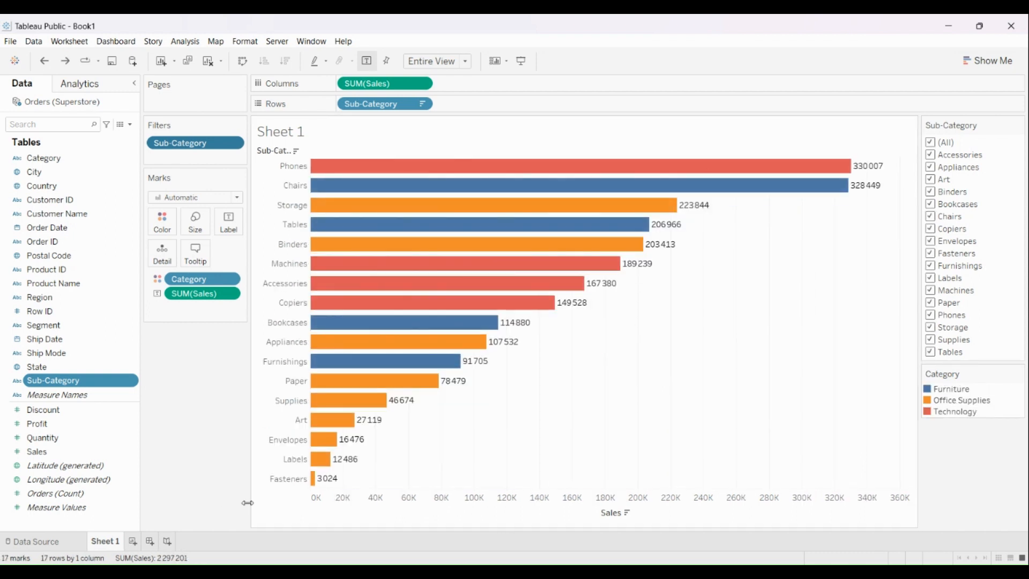
# Rename Sheet 1 as "Bar chart"
pyautogui.doubleClick(115, 542)
pyautogui.write('Bar chart')
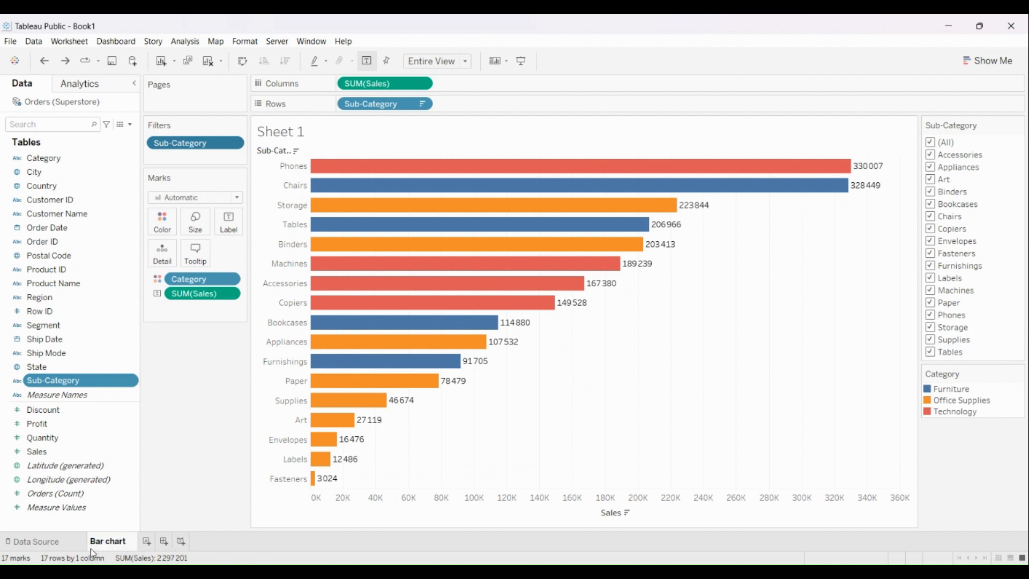
pyautogui.press('Return')
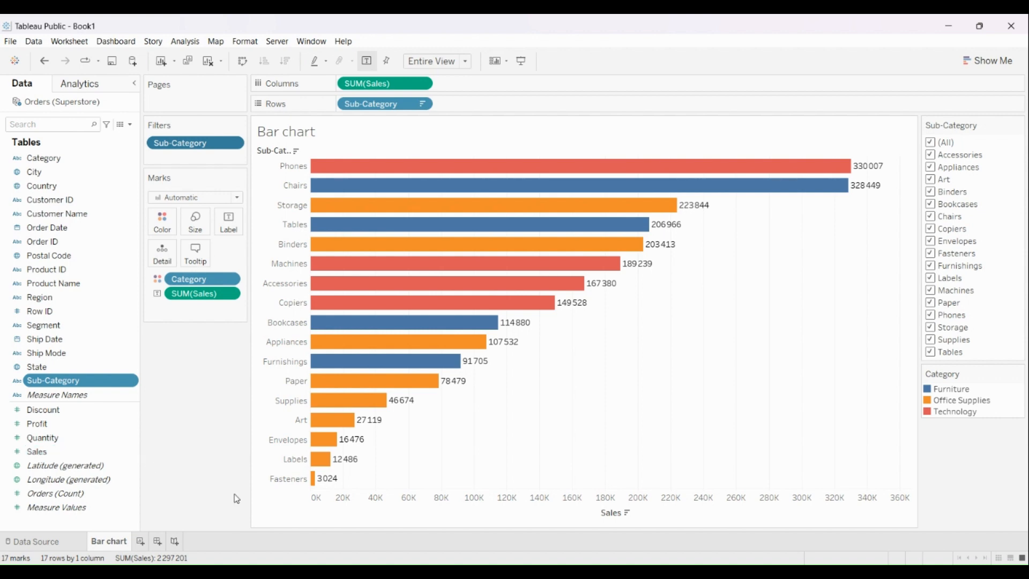
# Add a new worksheet and chart the sum of Sales in rows against Sub-Category in columns
pyautogui.click(140, 542)
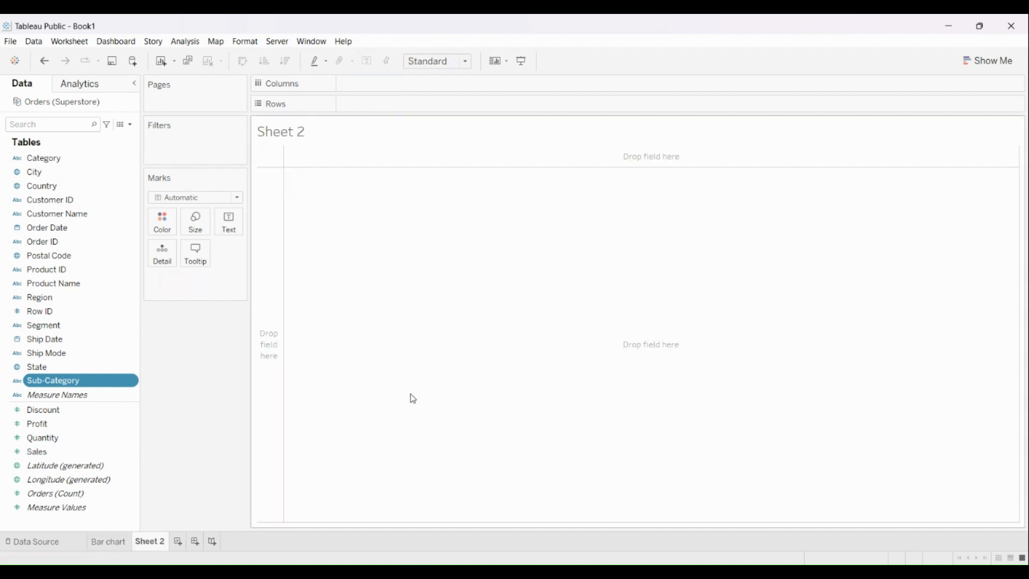
pyautogui.click(636, 317)
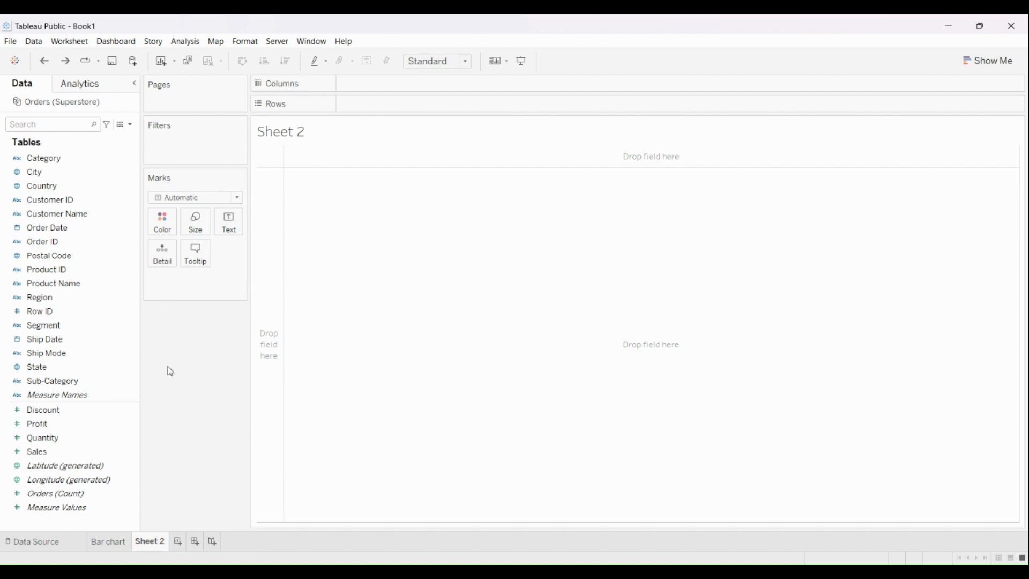
pyautogui.click(84, 350)
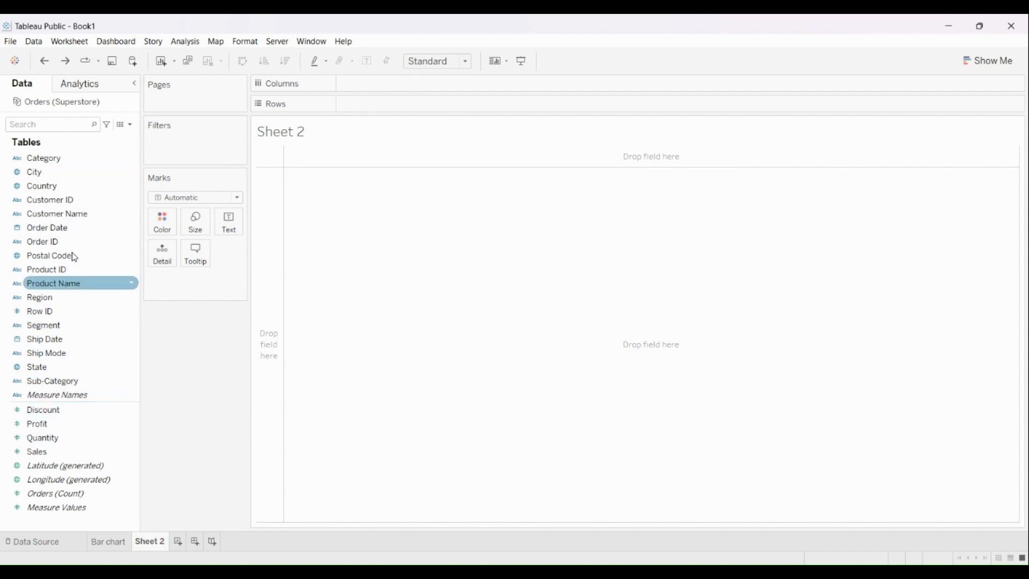
pyautogui.moveTo(80, 381); pyautogui.dragTo(410, 82)
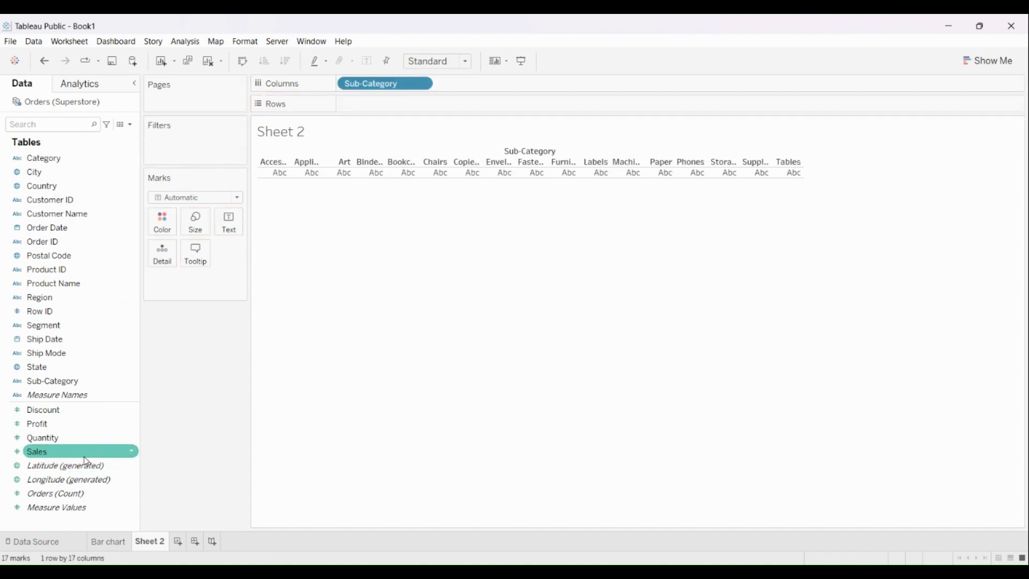
pyautogui.moveTo(86, 461); pyautogui.dragTo(405, 105)
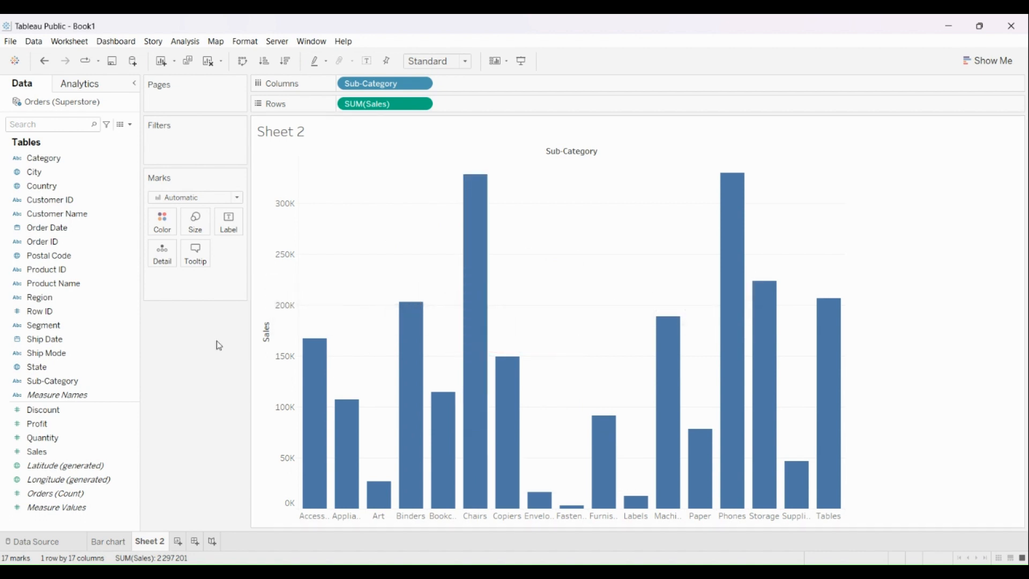
# Colour the bars on Sheet 2 by Region and swap the chart's rows and columns
pyautogui.click(53, 299)
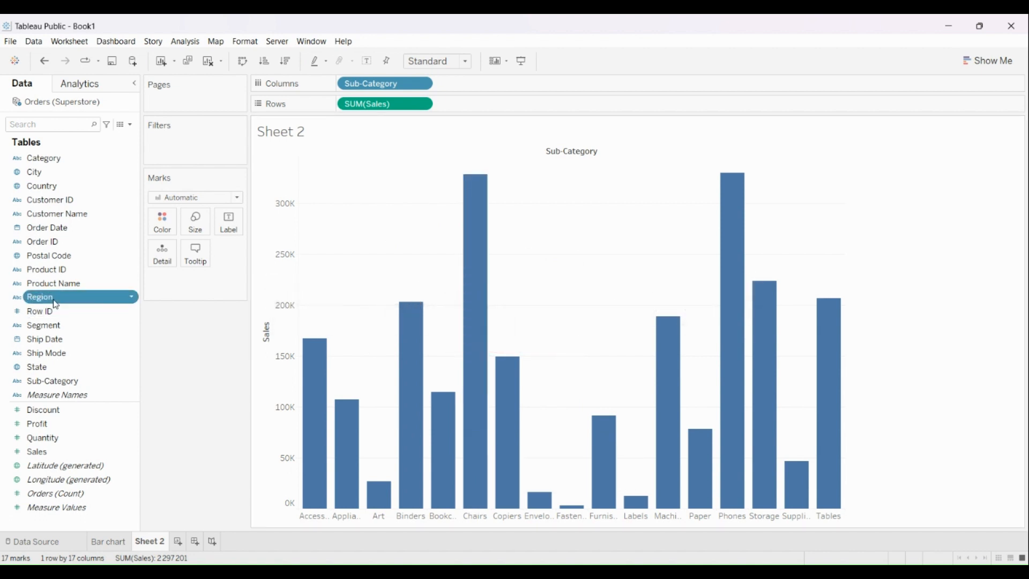
pyautogui.moveTo(56, 305); pyautogui.dragTo(164, 224)
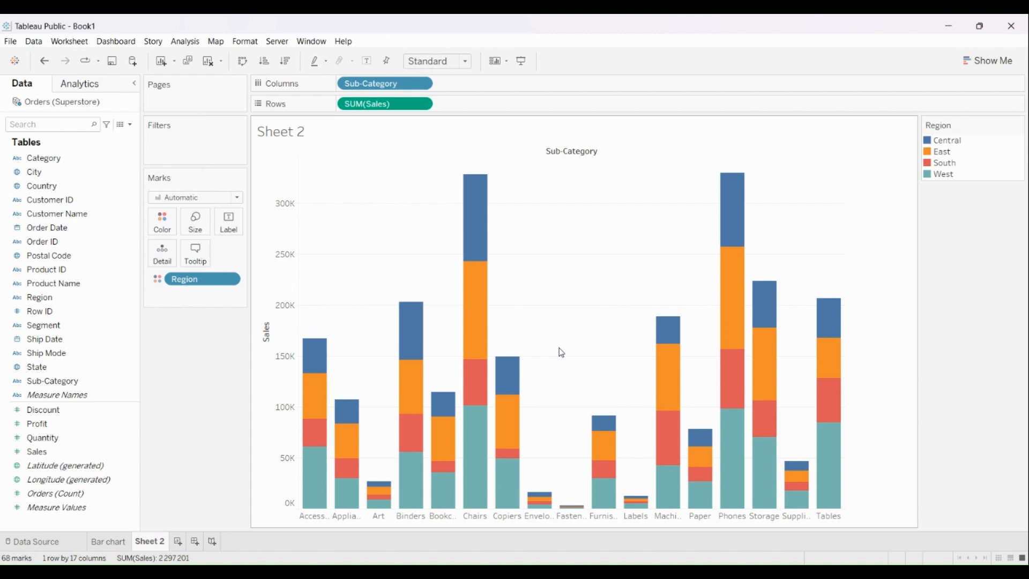
pyautogui.click(244, 63)
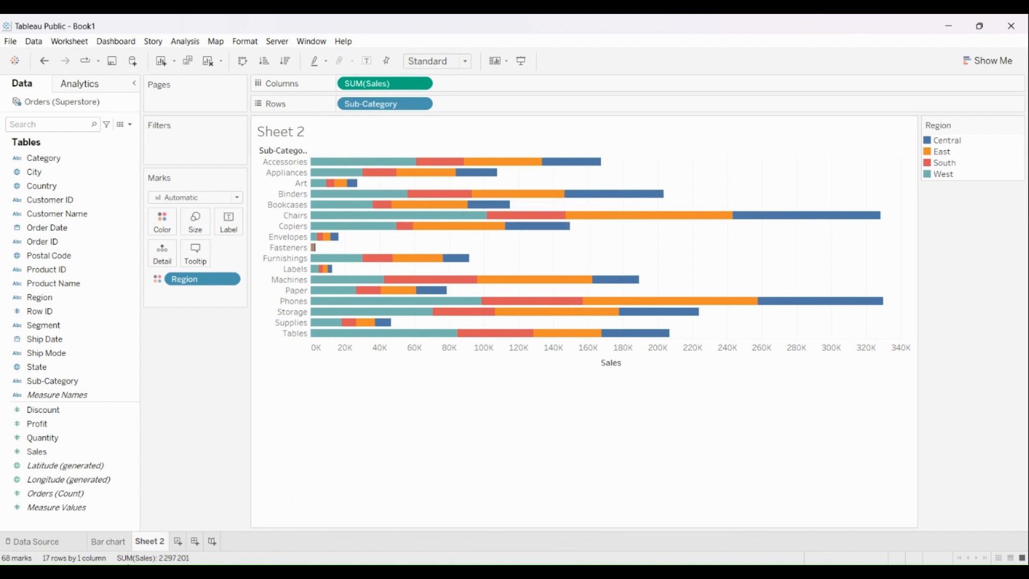
# Rename Sheet 2 as "stacked bar chart"
pyautogui.doubleClick(154, 545)
pyautogui.write('stacked')
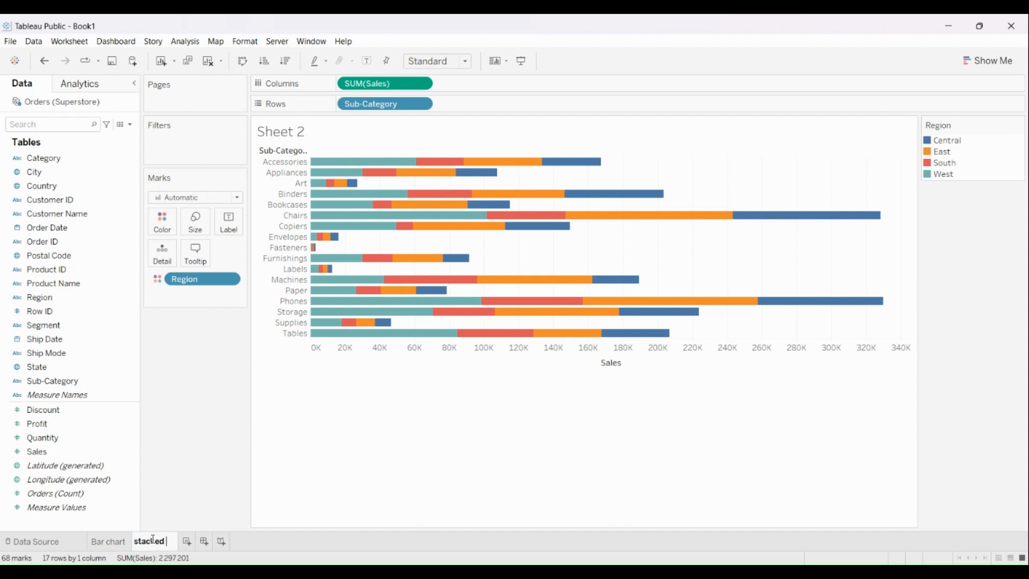
pyautogui.write(' bar chart')
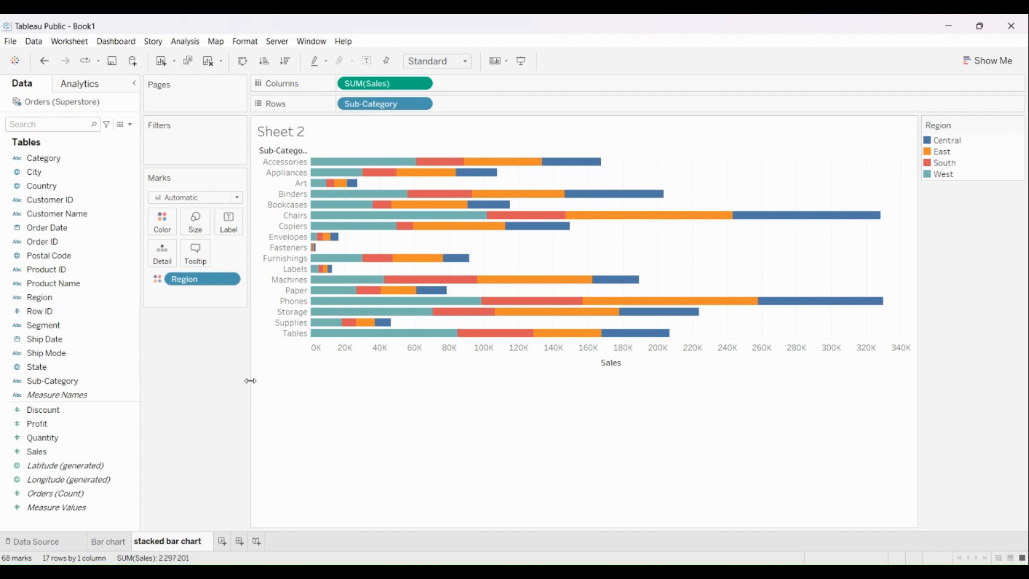
# Add a new worksheet and rename it "pie chart"
pyautogui.click(222, 541)
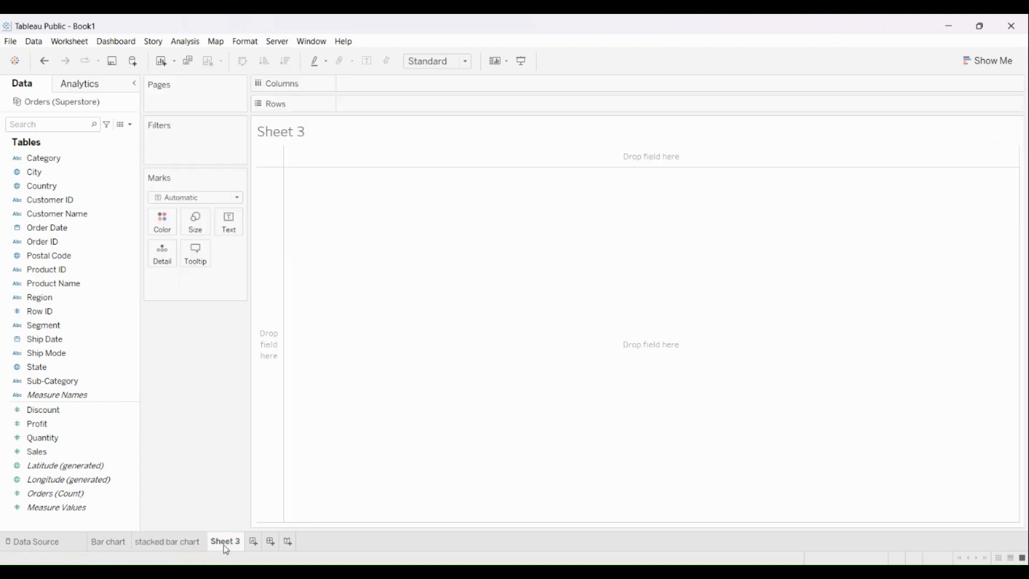
pyautogui.doubleClick(230, 542)
pyautogui.write('pie chart')
pyautogui.click(236, 463)
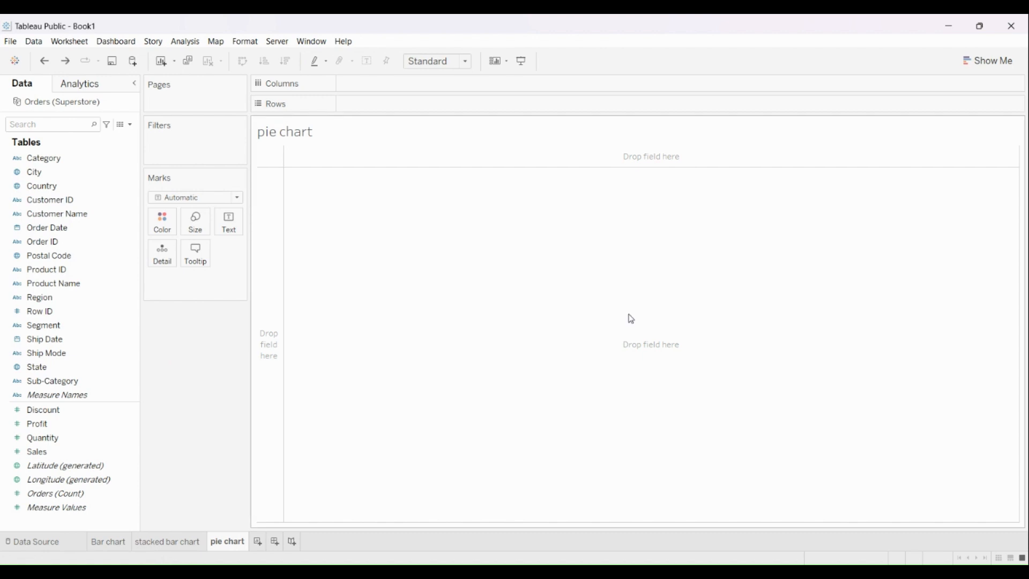
# Chart the sum of Sales by Sub-Category as a pie chart and fit it to Entire View
pyautogui.moveTo(56, 452); pyautogui.dragTo(402, 105)
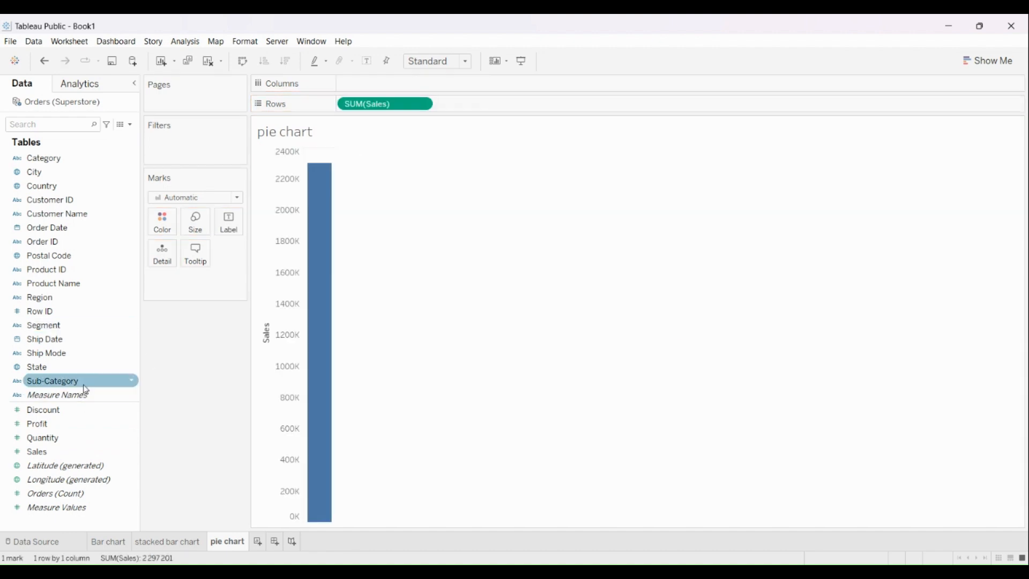
pyautogui.moveTo(85, 388); pyautogui.dragTo(434, 92)
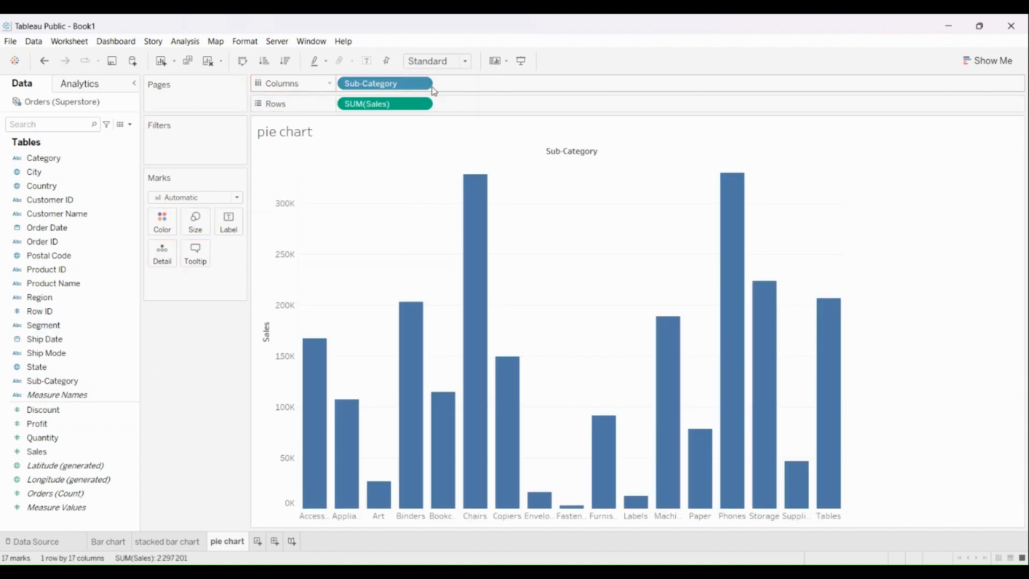
pyautogui.click(990, 62)
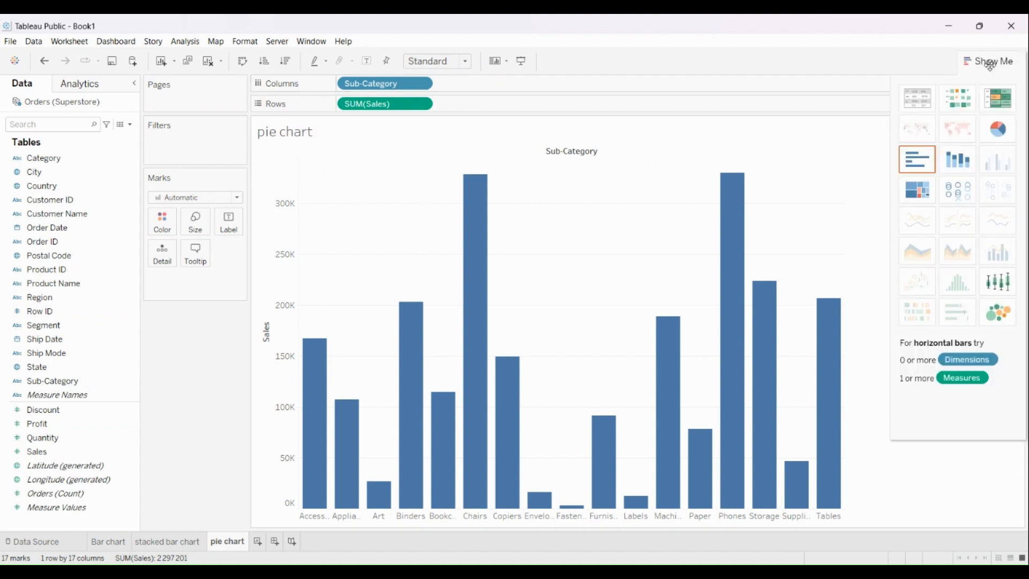
pyautogui.click(998, 127)
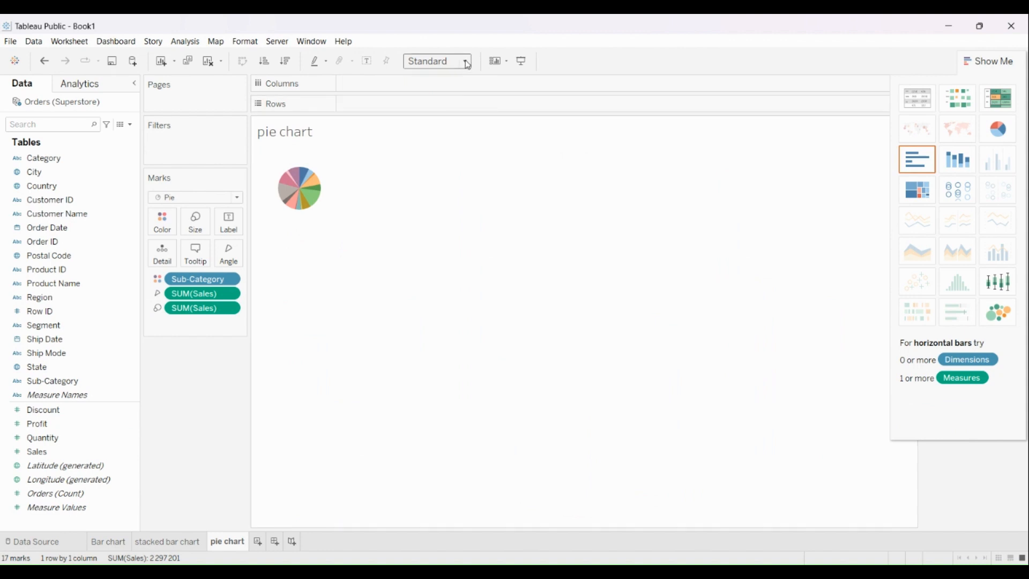
pyautogui.click(448, 109)
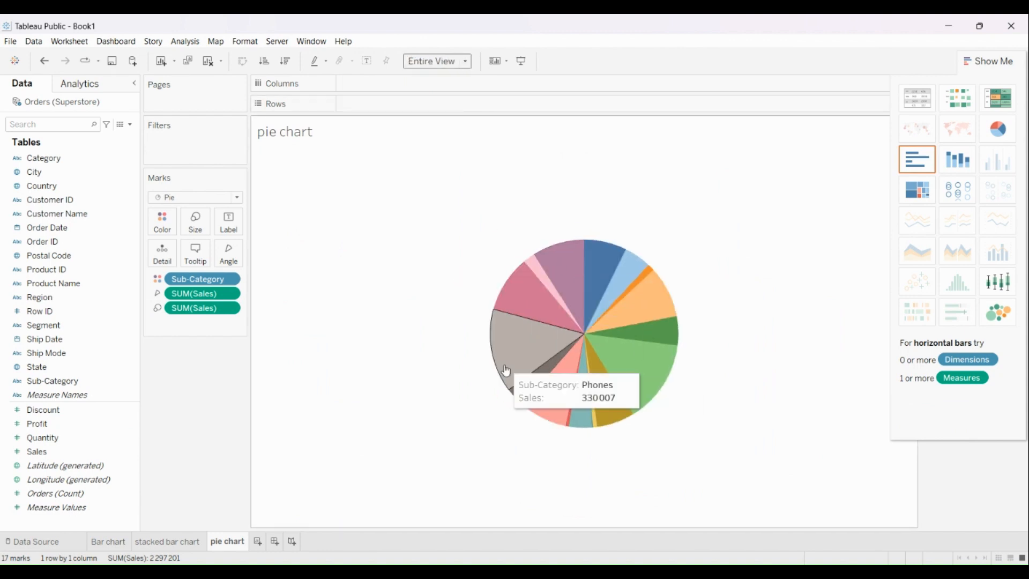
pyautogui.moveTo(518, 344)
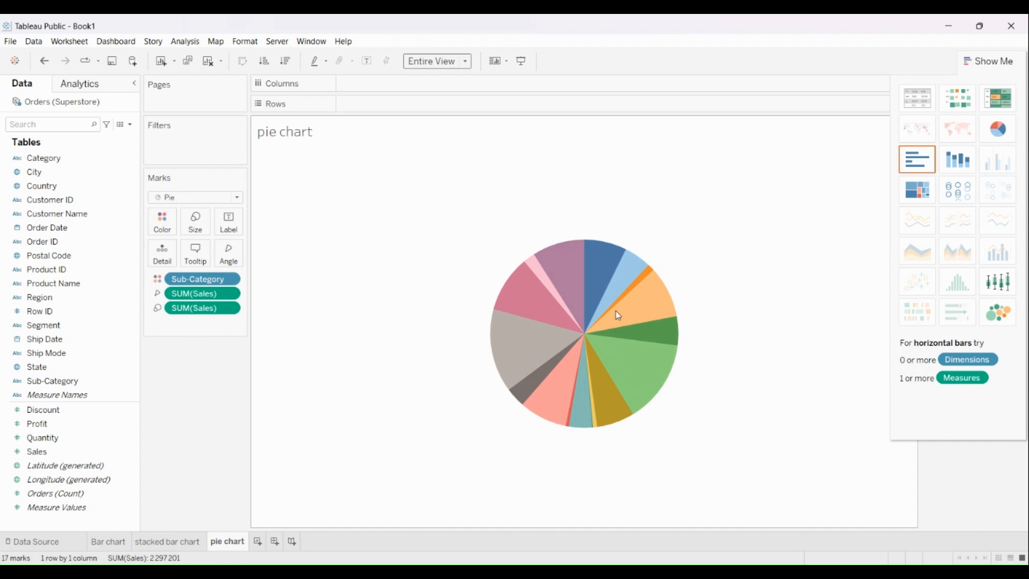
# Add a new worksheet and rename it "packed bubbles chart"
pyautogui.click(258, 542)
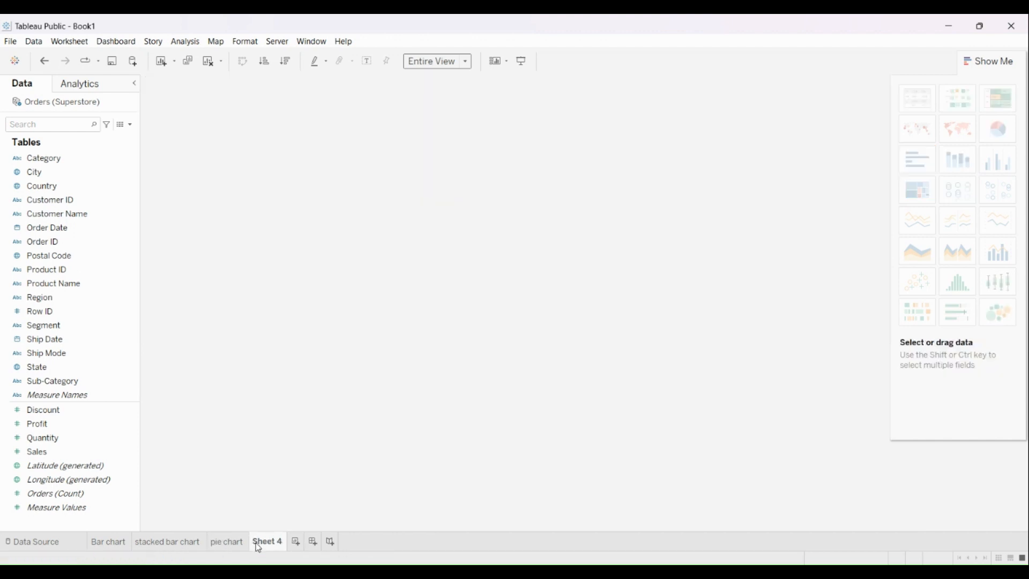
pyautogui.doubleClick(268, 542)
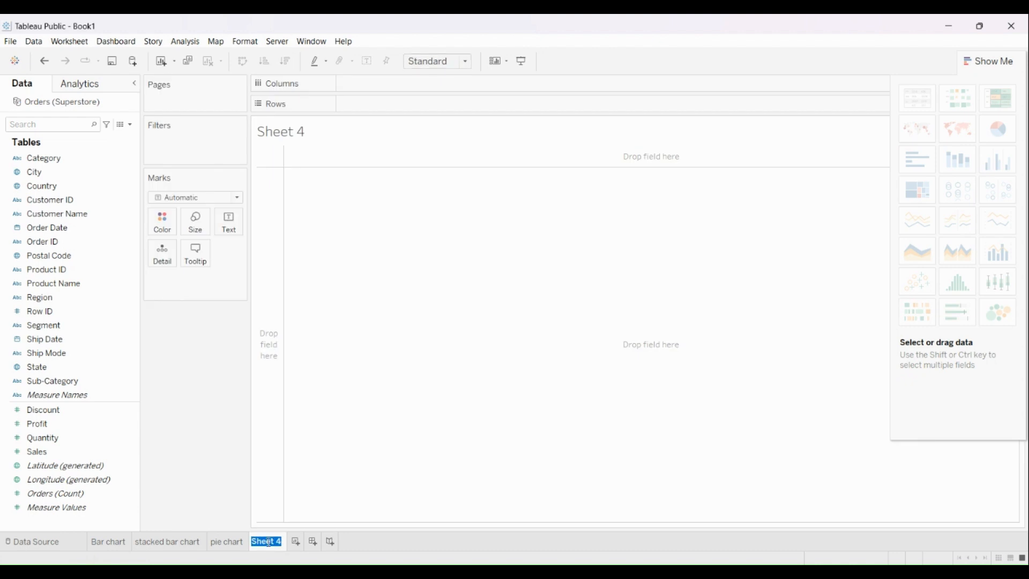
pyautogui.write('bubbles')
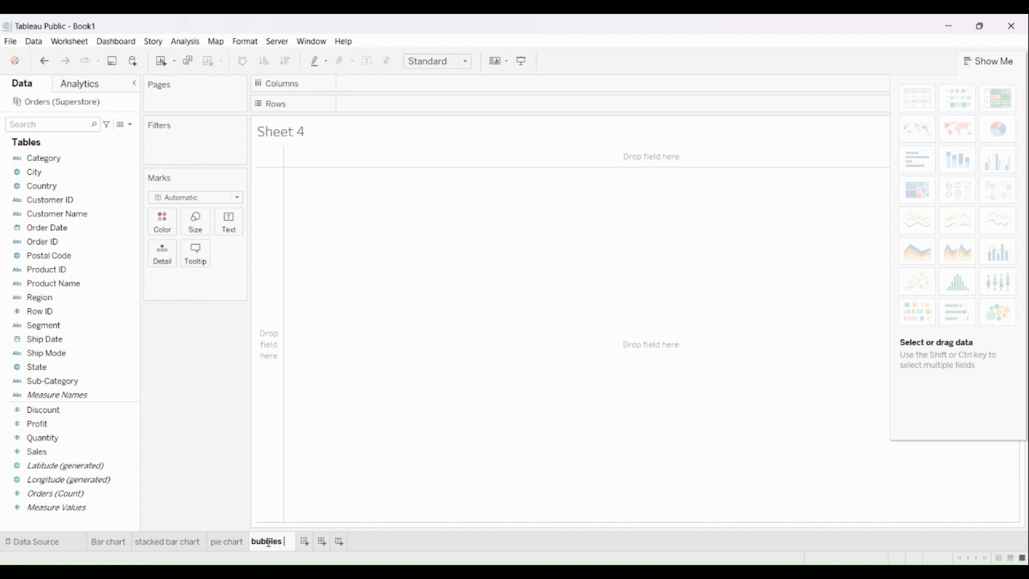
pyautogui.press('BackSpace')
pyautogui.press('BackSpace')
pyautogui.press('BackSpace')
pyautogui.press('BackSpace')
pyautogui.press('BackSpace')
pyautogui.press('BackSpace')
pyautogui.press('BackSpace')
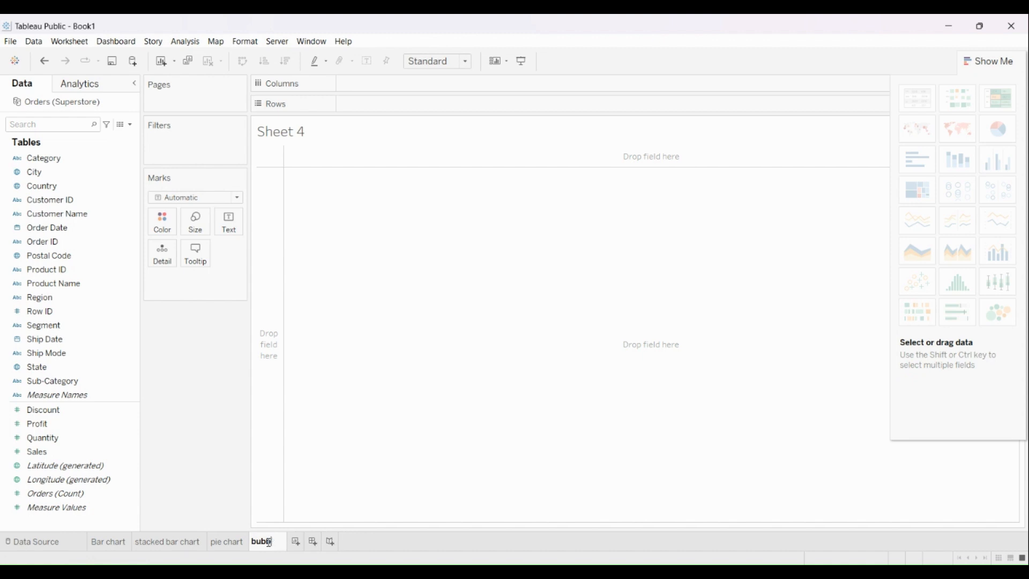
pyautogui.write('packed bubbles')
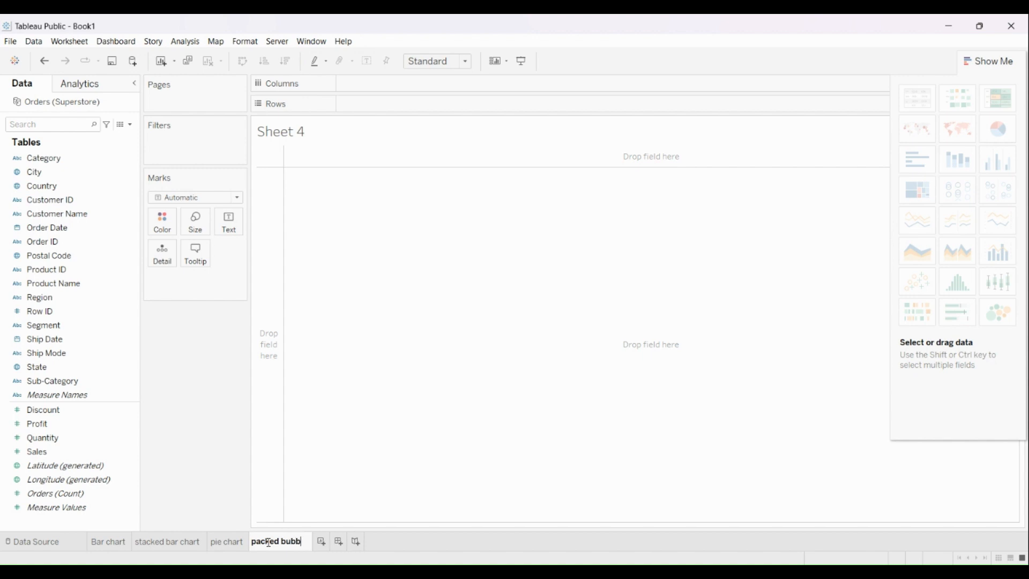
pyautogui.write(' chart')
pyautogui.press('Return')
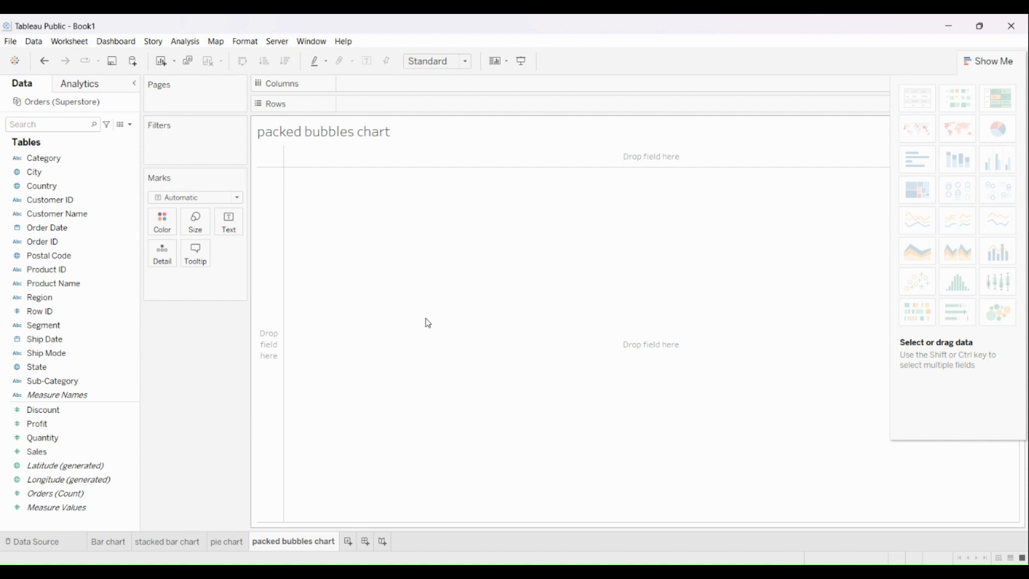
# Chart the sum of Quantity by Sub-Category as packed bubbles and inspect the values of individual bubbles
pyautogui.moveTo(81, 440); pyautogui.dragTo(426, 105)
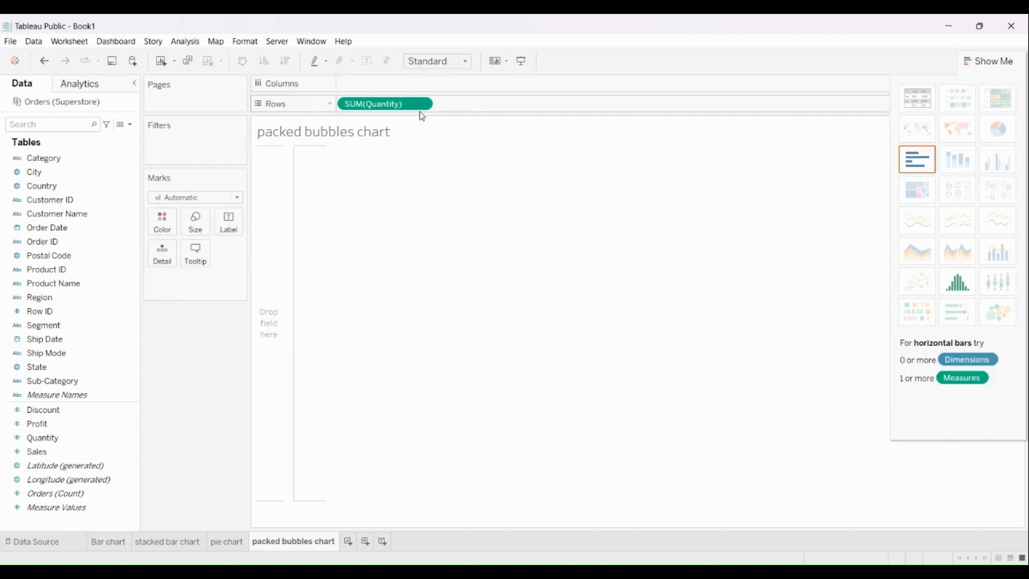
pyautogui.moveTo(84, 381); pyautogui.dragTo(400, 89)
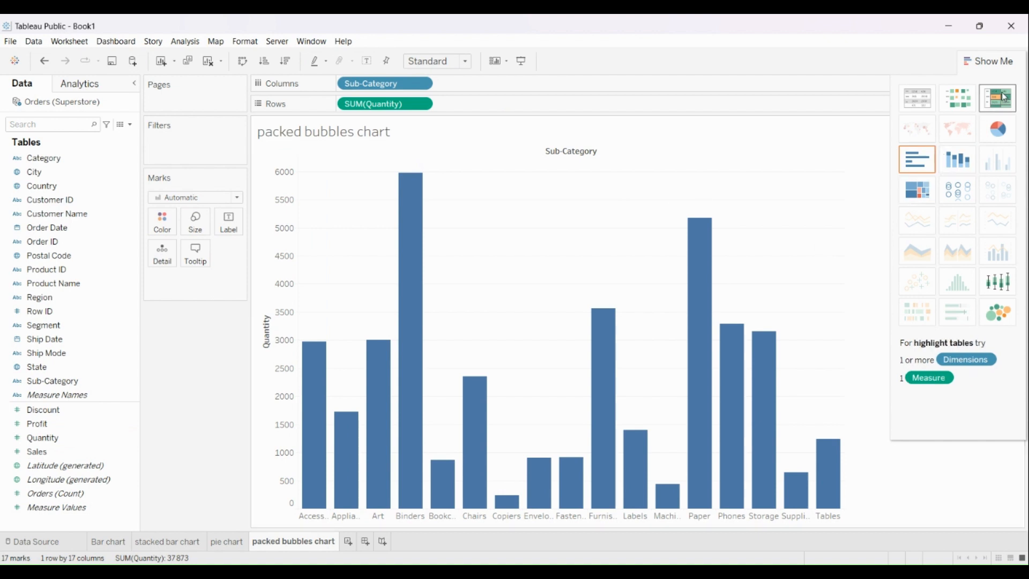
pyautogui.click(1005, 315)
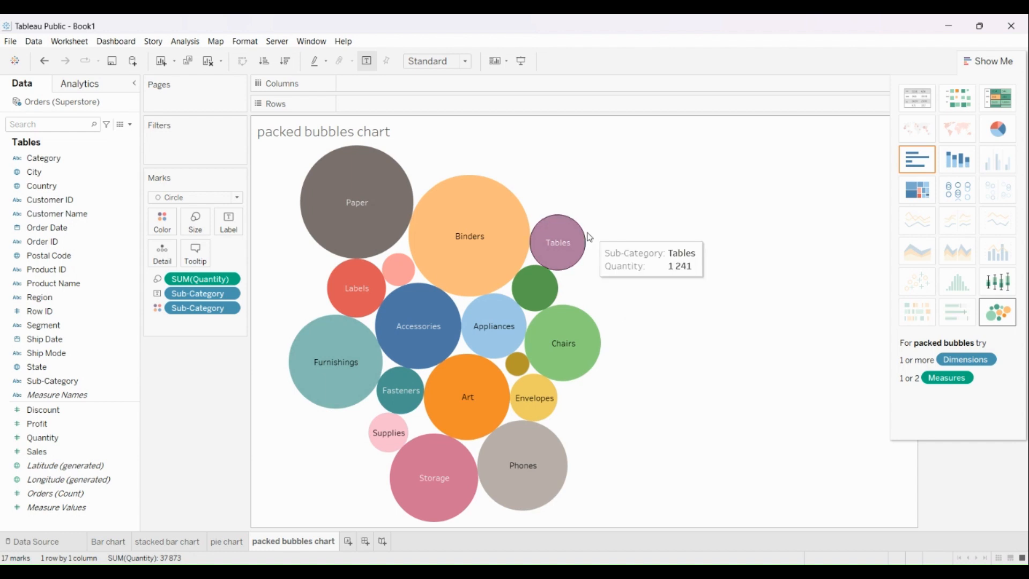
pyautogui.moveTo(583, 315)
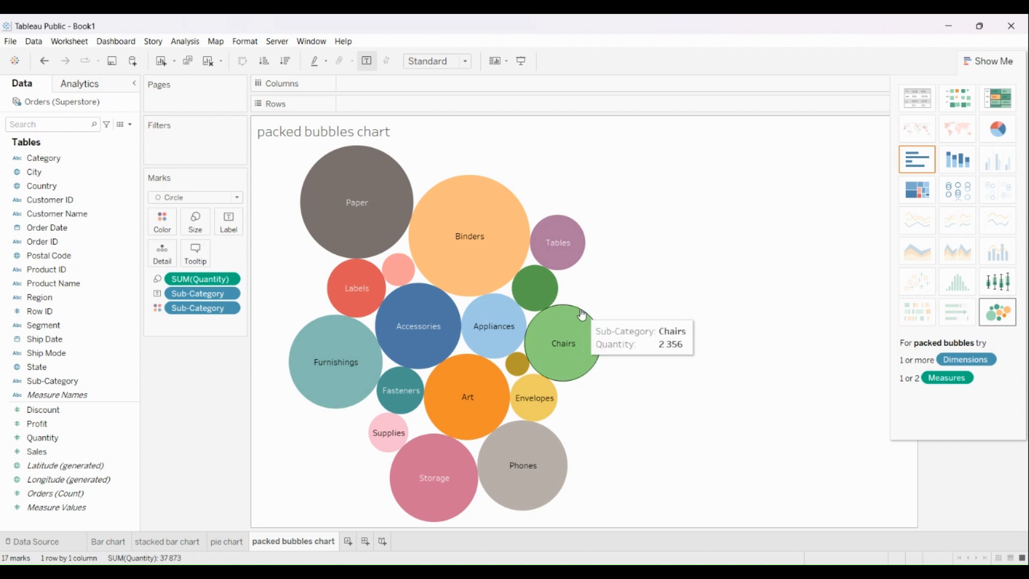
pyautogui.moveTo(528, 315)
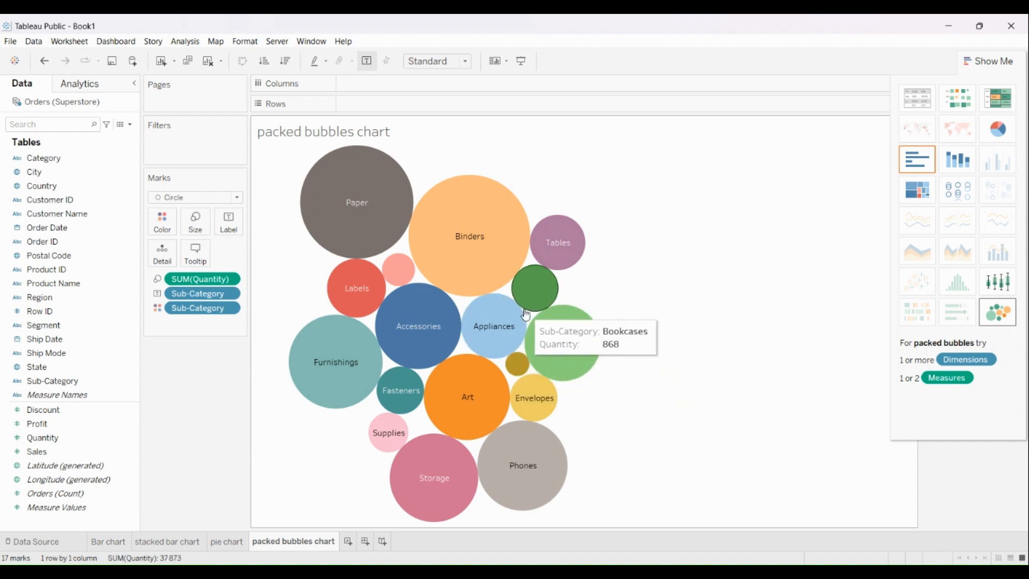
# Add a new worksheet and chart the sums of Profit and Sales in rows against the year of Order Date in columns
pyautogui.hotkey('ctrl', 'm')
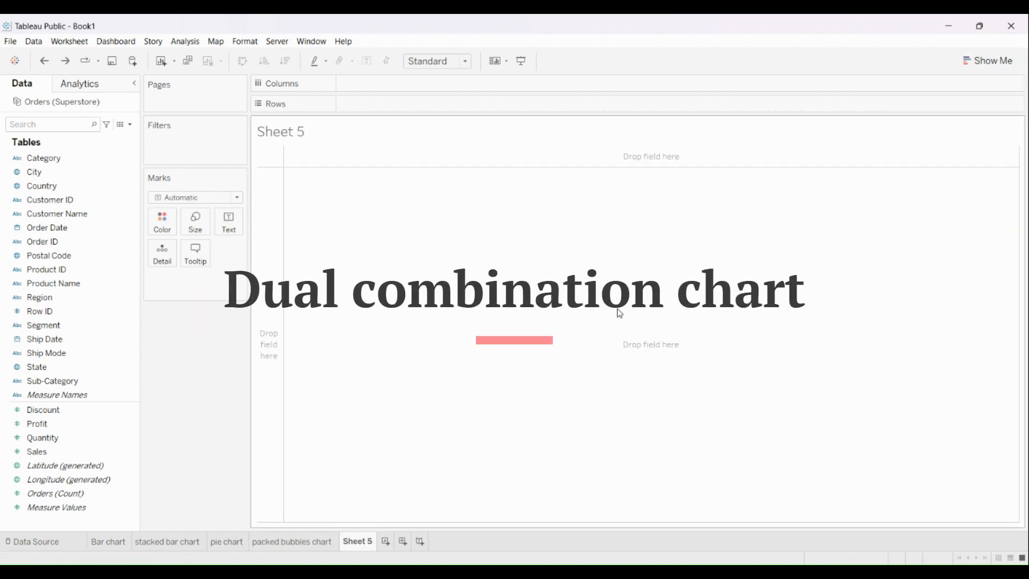
pyautogui.click(981, 63)
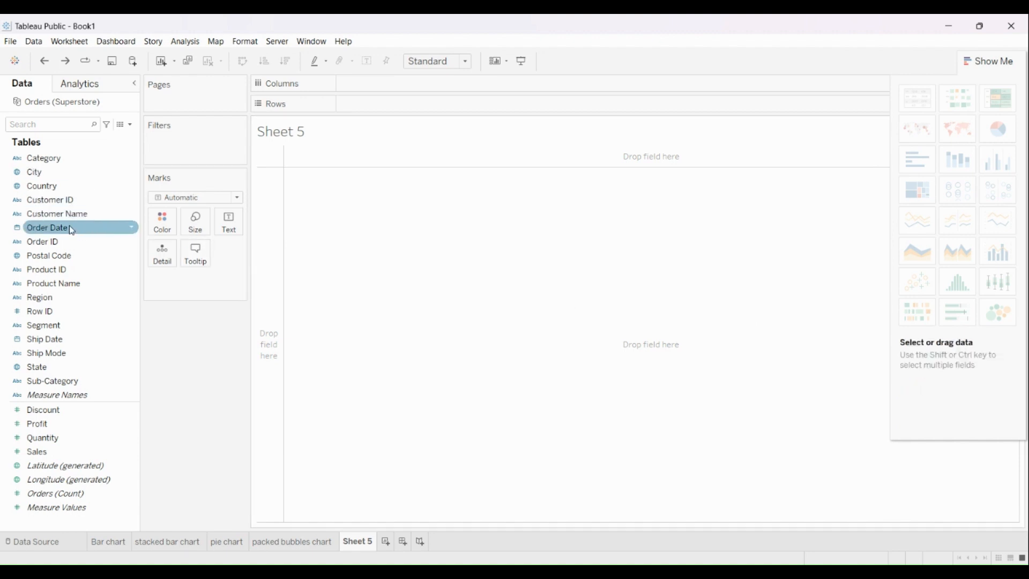
pyautogui.moveTo(71, 229); pyautogui.dragTo(403, 86)
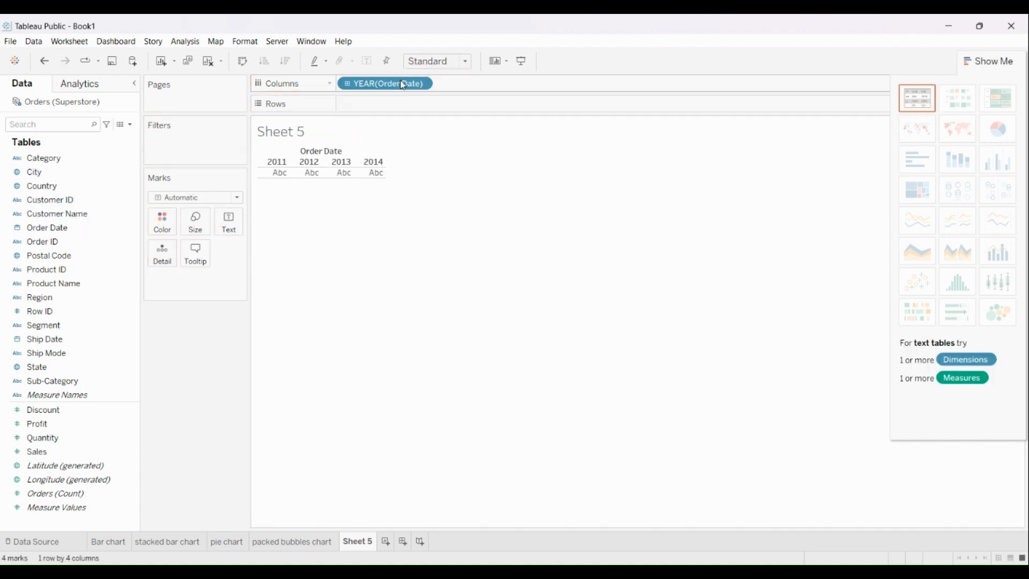
pyautogui.click(79, 429)
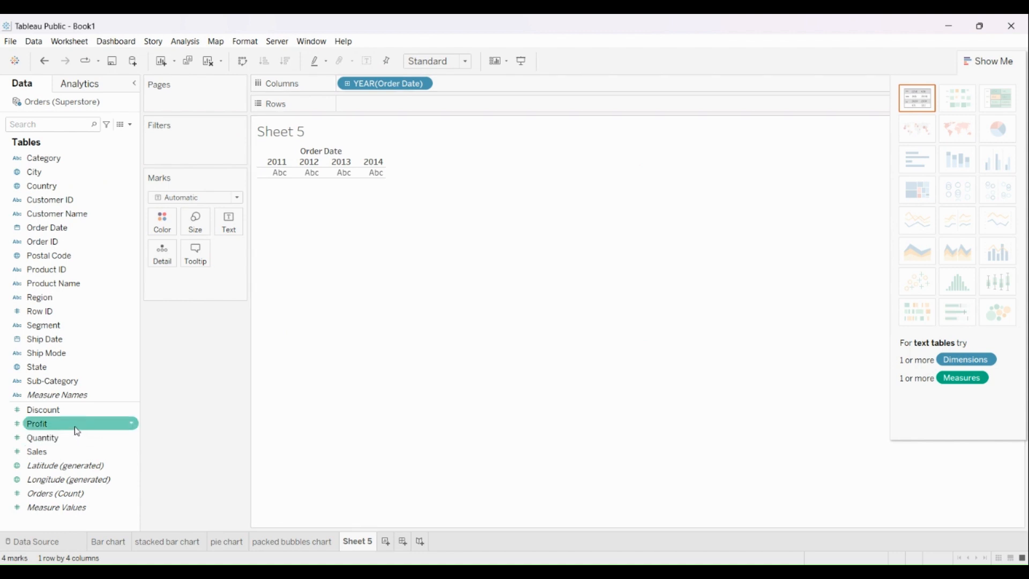
pyautogui.moveTo(77, 431); pyautogui.dragTo(398, 104)
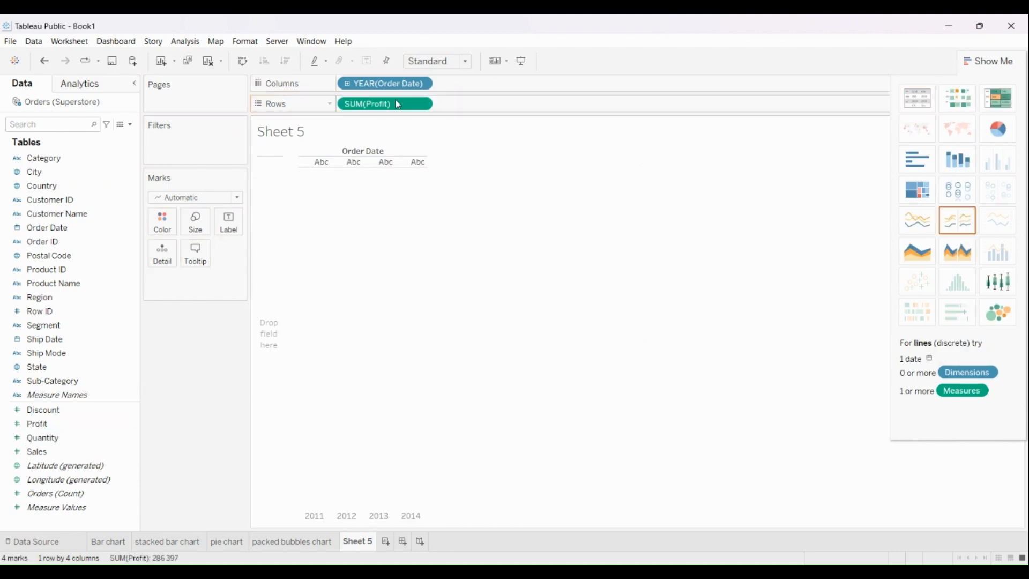
pyautogui.click(125, 451)
pyautogui.moveTo(92, 455); pyautogui.dragTo(521, 111)
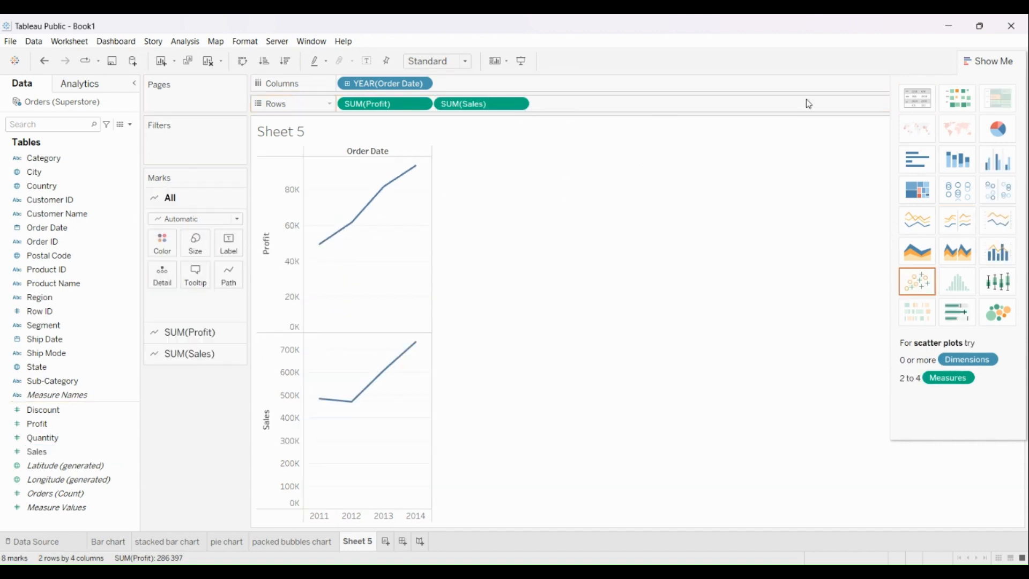
# Convert the Profit and Sales line charts into a dual combination chart and inspect the Sales line's 2012 value
pyautogui.click(999, 253)
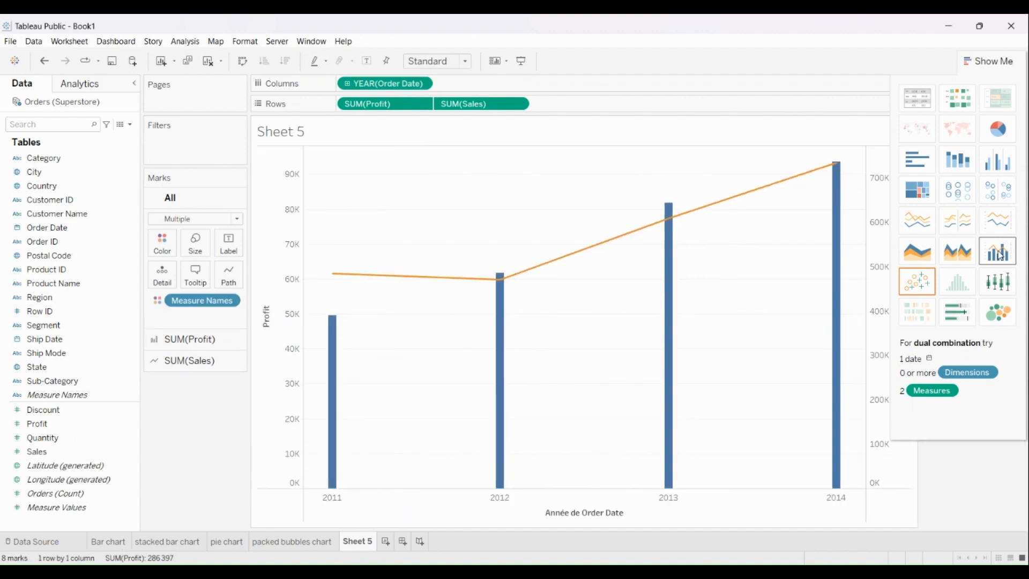
pyautogui.click(983, 64)
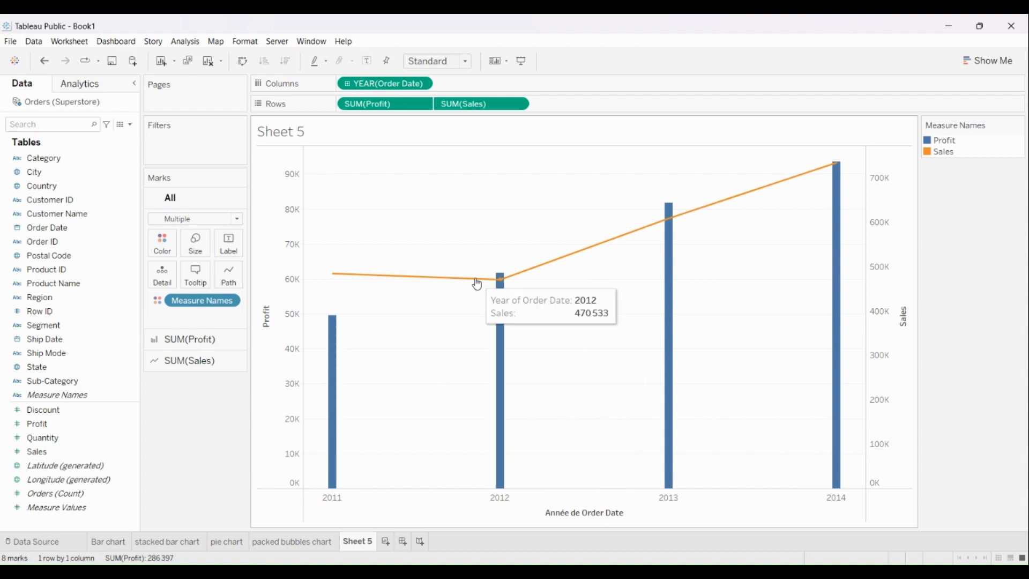
pyautogui.moveTo(475, 284)
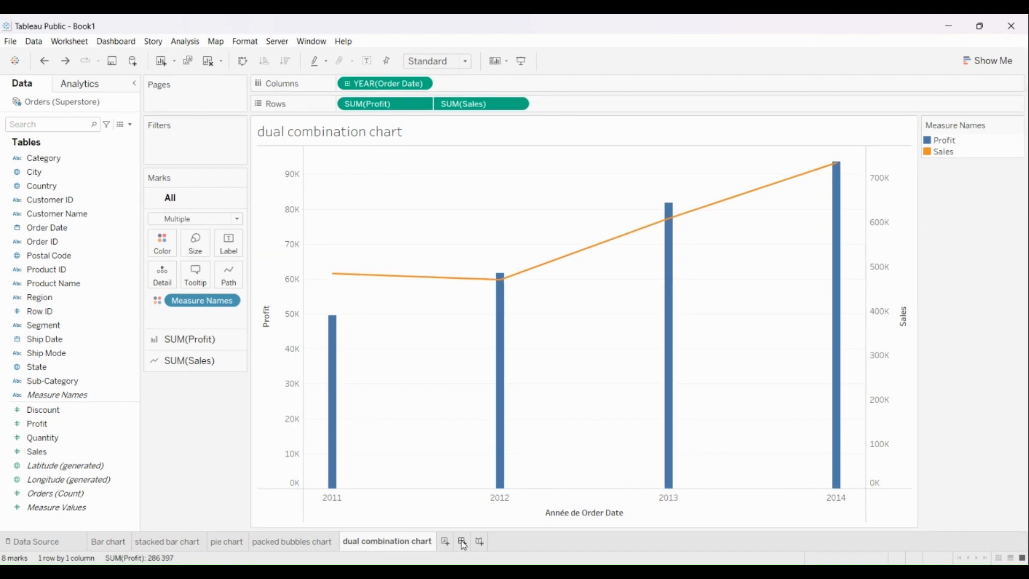
# Create a new dashboard with Floating object placement and its size set to Automatic
pyautogui.click(463, 543)
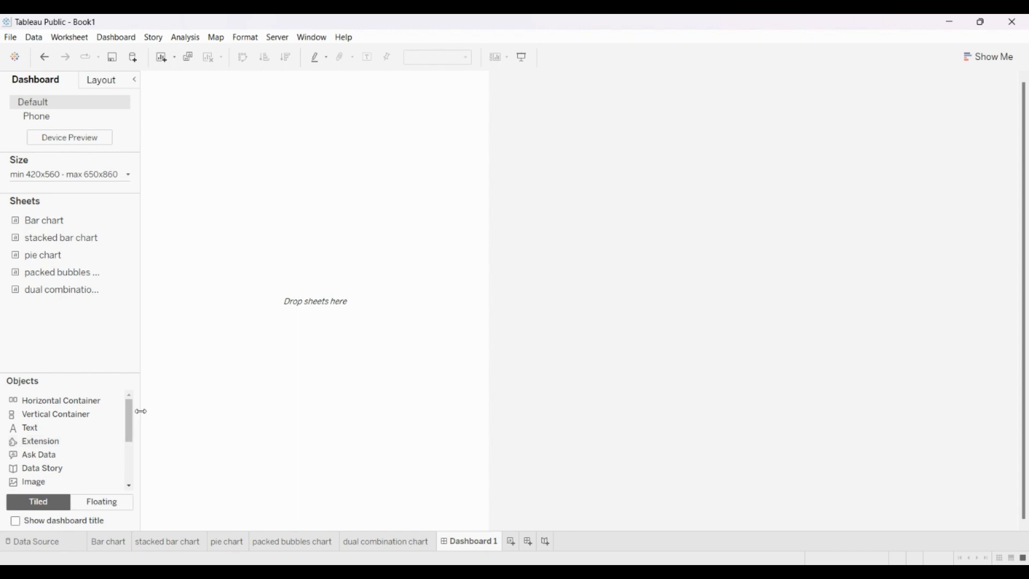
pyautogui.moveTo(131, 417); pyautogui.dragTo(133, 460)
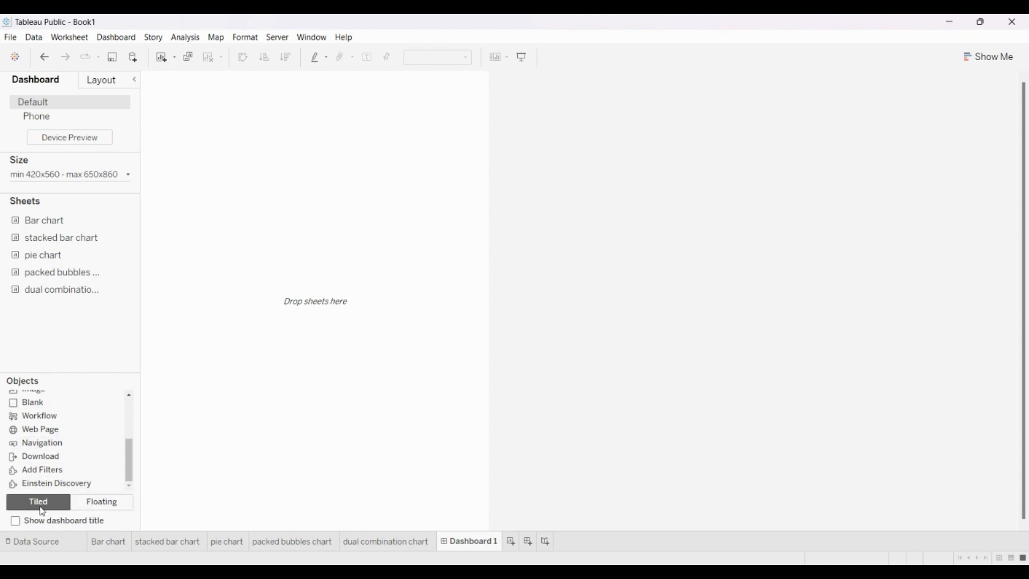
pyautogui.click(101, 506)
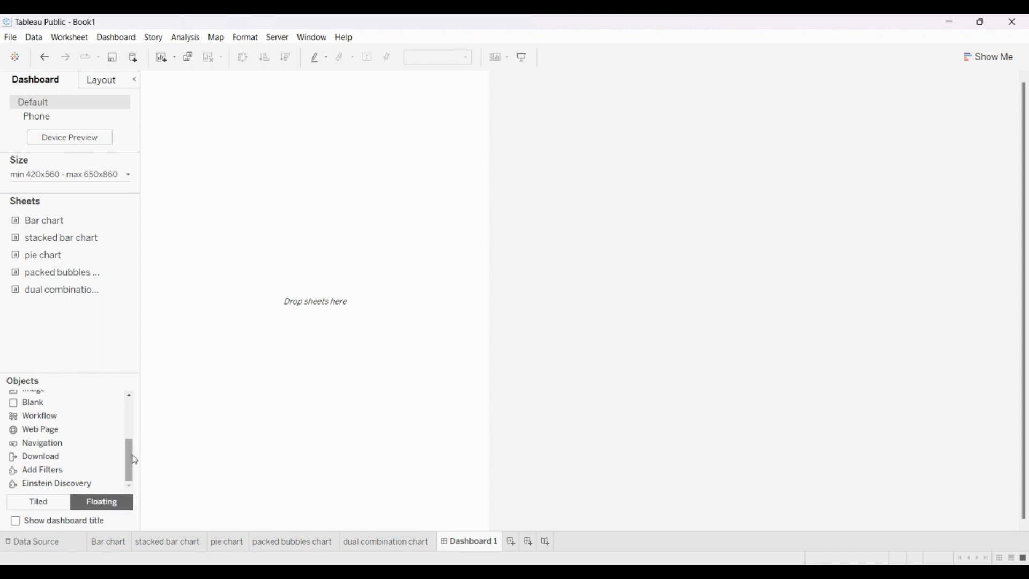
pyautogui.moveTo(131, 462); pyautogui.dragTo(136, 389)
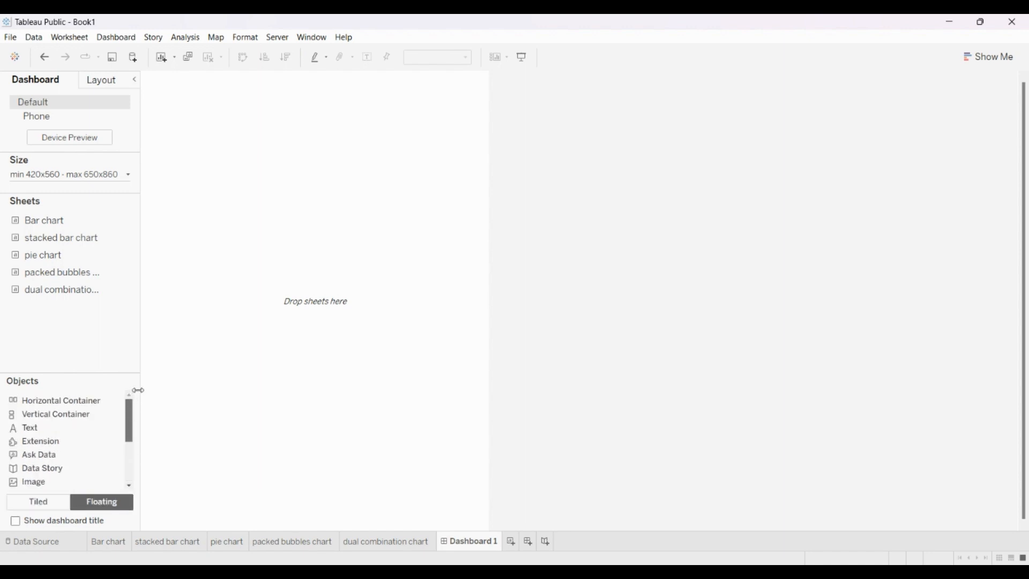
pyautogui.click(85, 406)
pyautogui.click(132, 180)
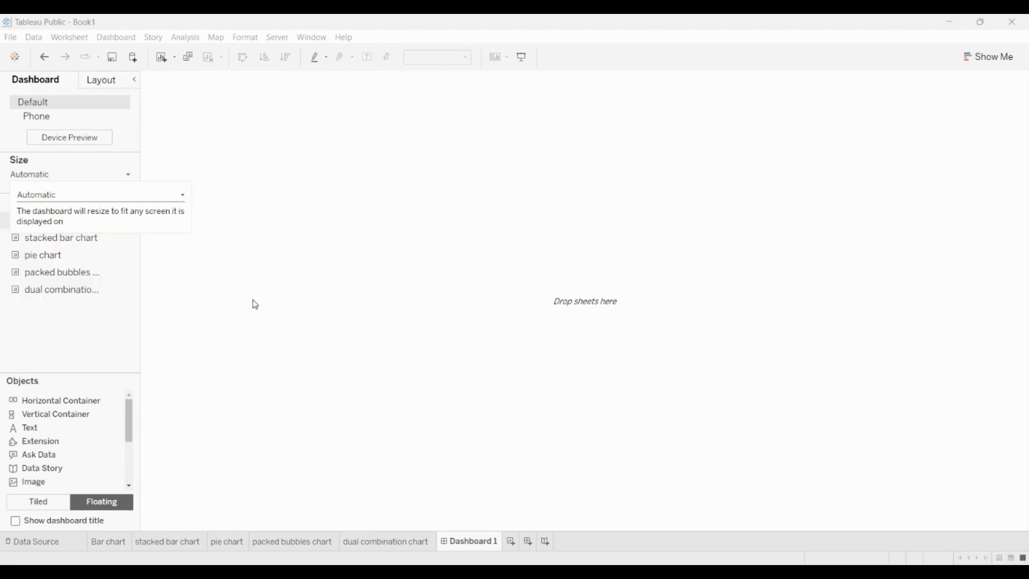
# Switch the dashboard's object placement to Tiled and add a horizontal container filling the canvas
pyautogui.click(214, 228)
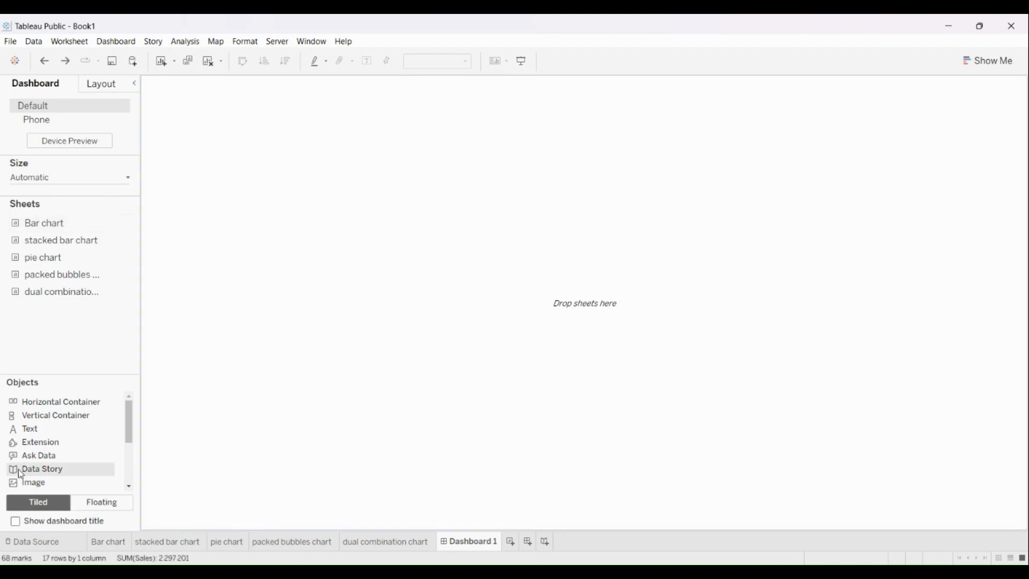
pyautogui.click(73, 406)
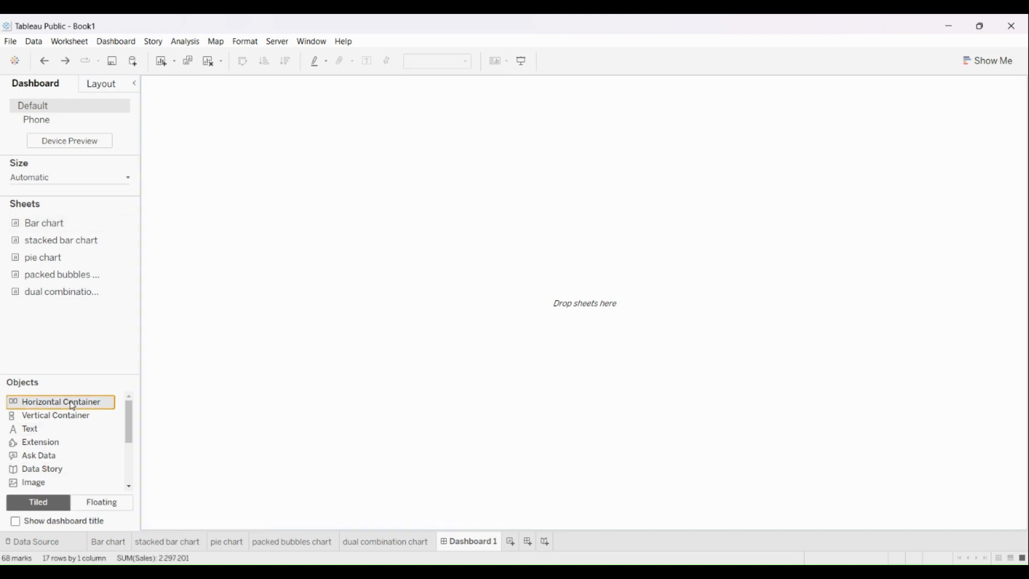
pyautogui.moveTo(73, 406); pyautogui.dragTo(261, 282)
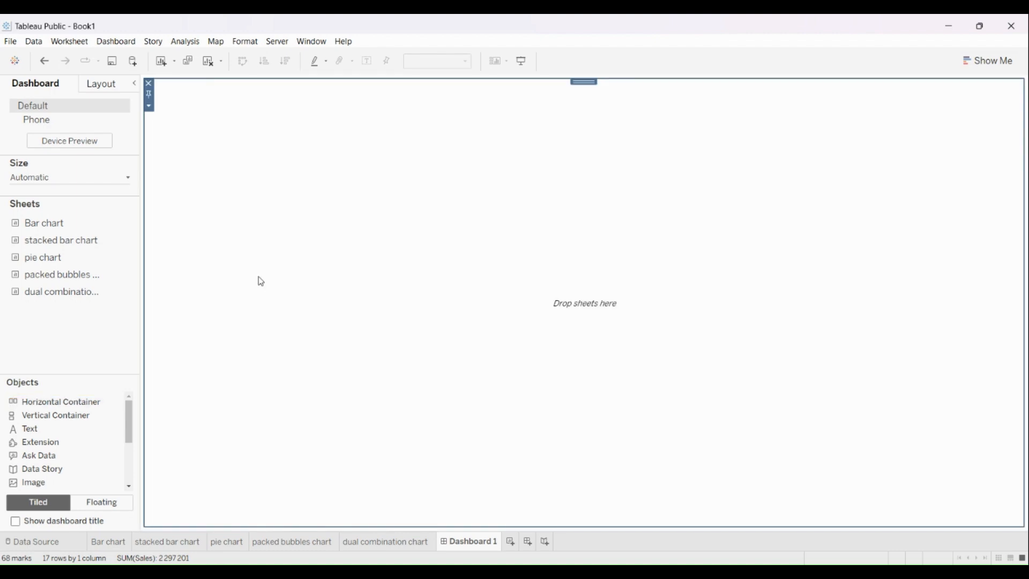
# Place the bar chart, the stacked bar chart to its left, and the pie and packed bubbles charts side by side beneath the stacked bars
pyautogui.moveTo(56, 227); pyautogui.dragTo(202, 182)
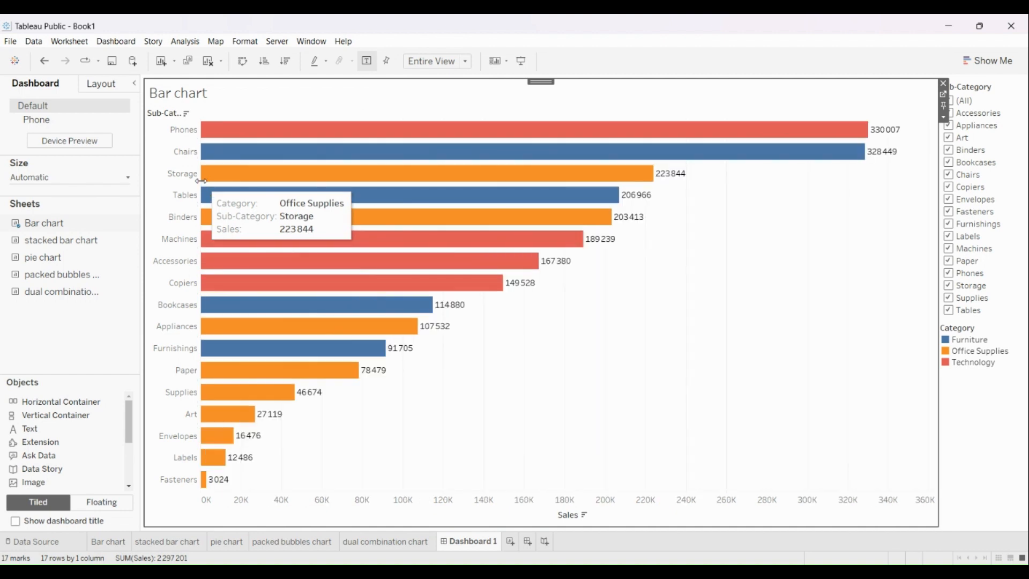
pyautogui.moveTo(81, 245); pyautogui.dragTo(156, 229)
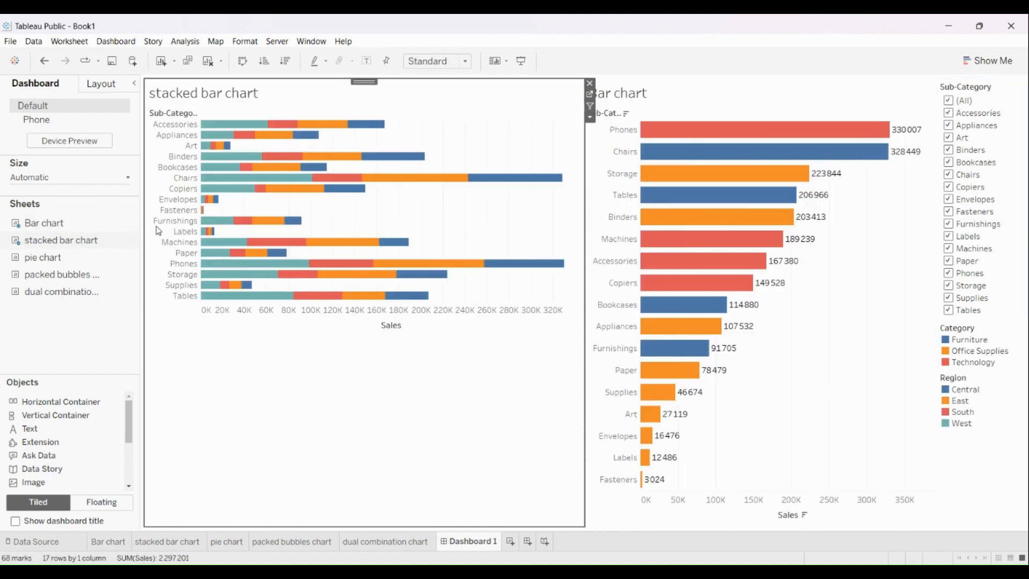
pyautogui.moveTo(76, 261); pyautogui.dragTo(395, 404)
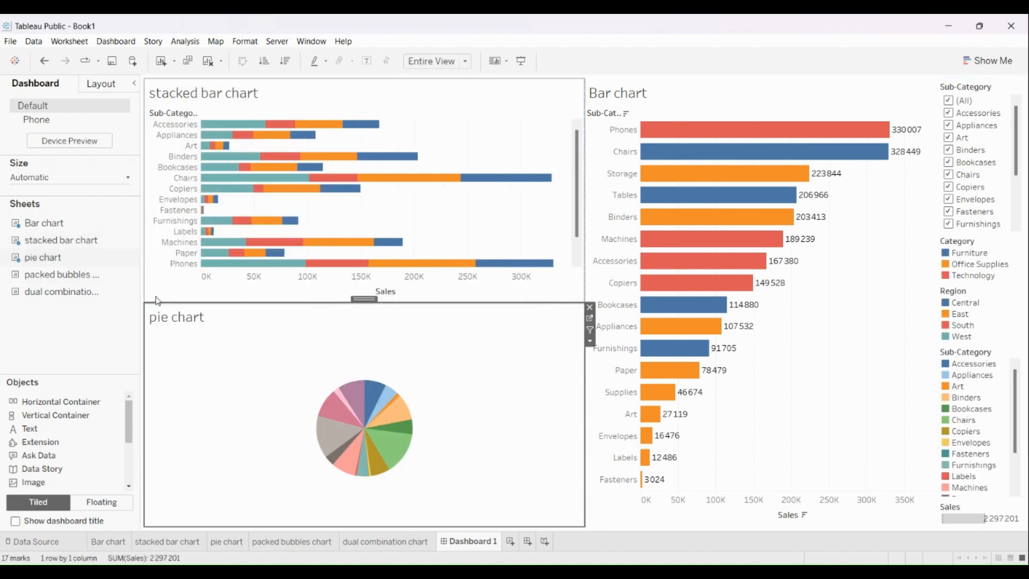
pyautogui.moveTo(61, 278); pyautogui.dragTo(457, 395)
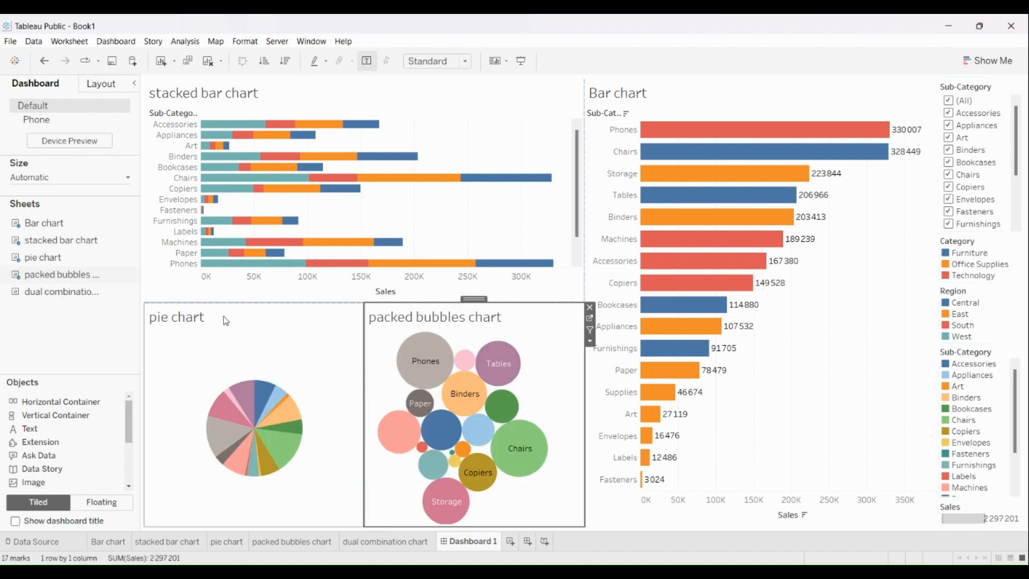
# Place the dual combination chart right of the stacked bar chart and above the packed bubbles, undoing a first full-height placement
pyautogui.moveTo(66, 294); pyautogui.dragTo(684, 381)
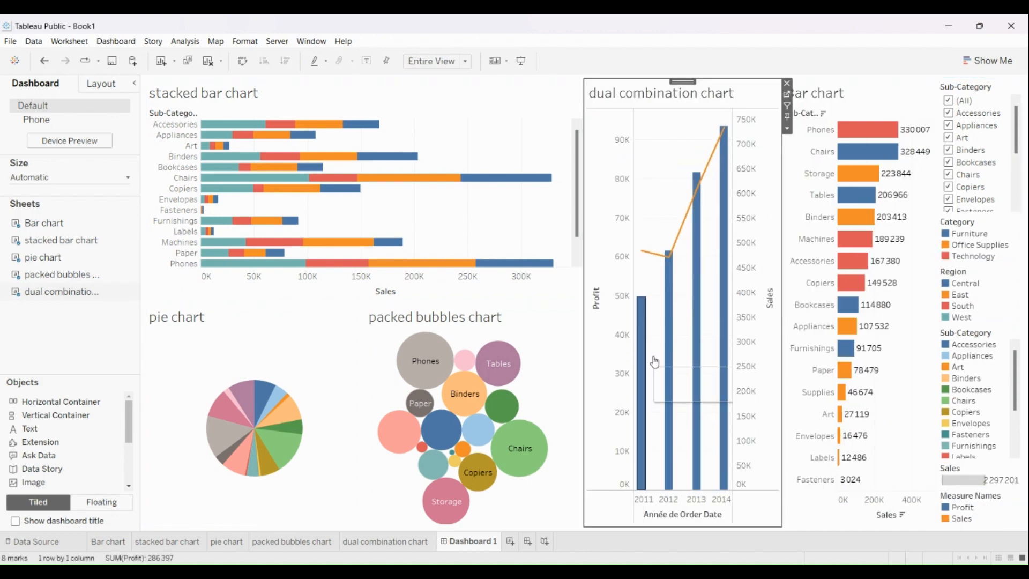
pyautogui.hotkey('ctrl', 'z')
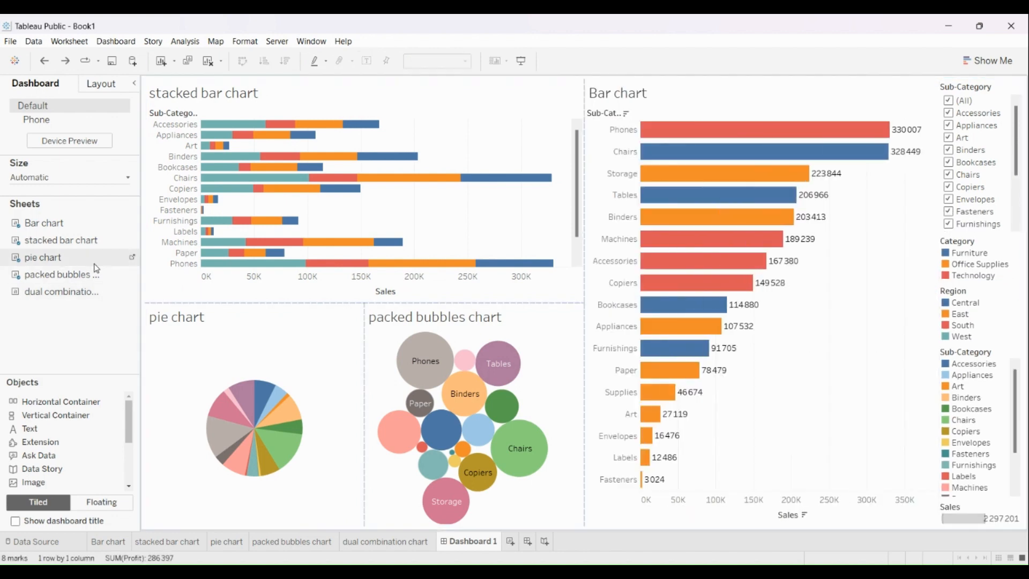
pyautogui.moveTo(72, 293); pyautogui.dragTo(546, 276)
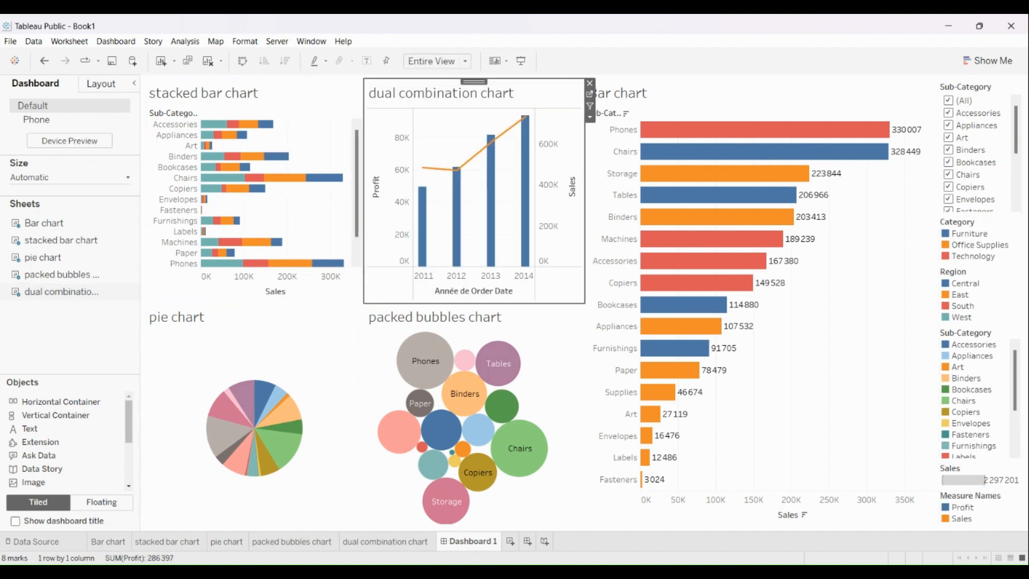
# Show the dashboard title and replace its text with "Tableau portofolio project 1"
pyautogui.click(19, 521)
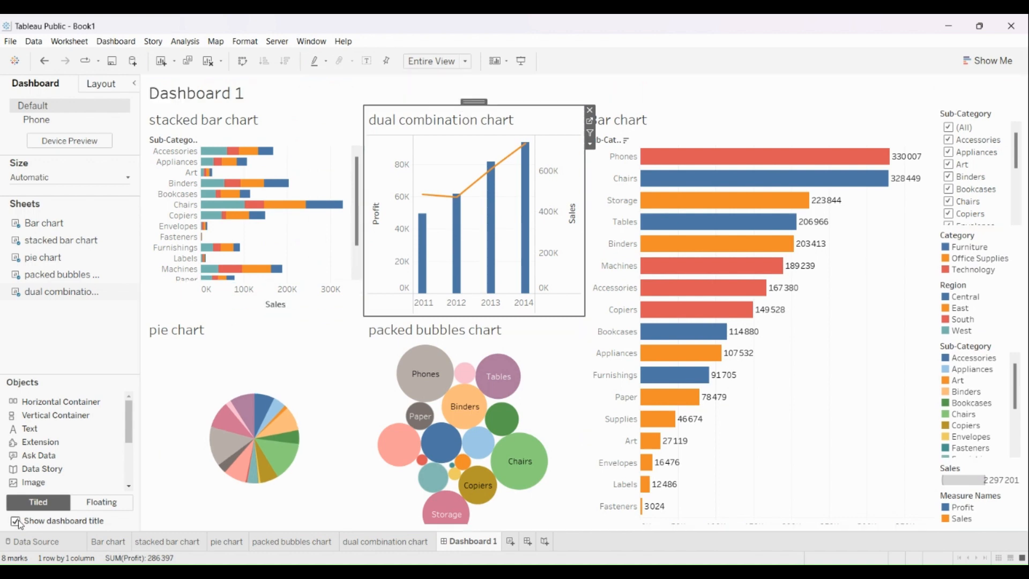
pyautogui.doubleClick(228, 97)
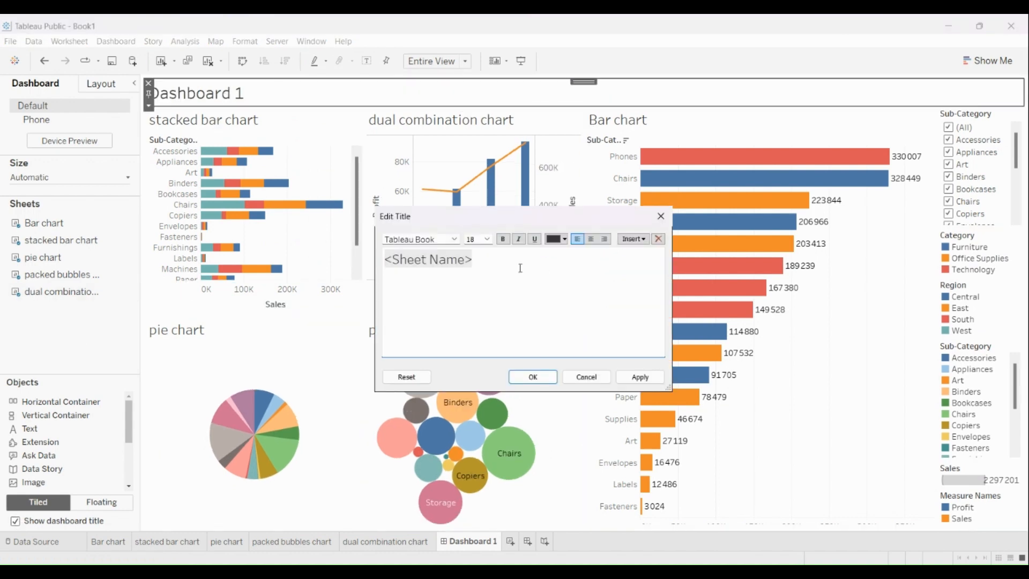
pyautogui.hotkey('ctrl', 'a')
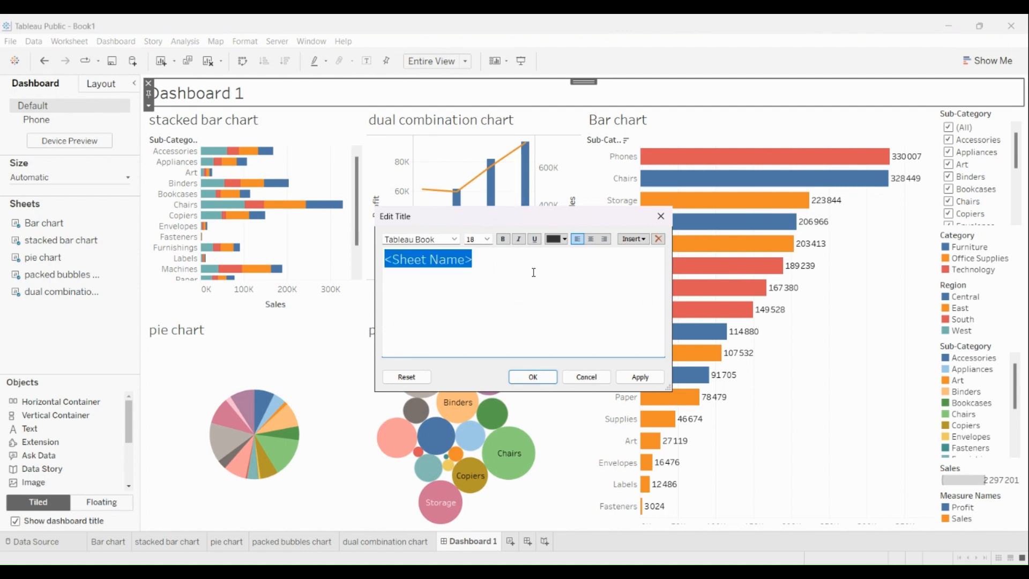
pyautogui.press('BackSpace')
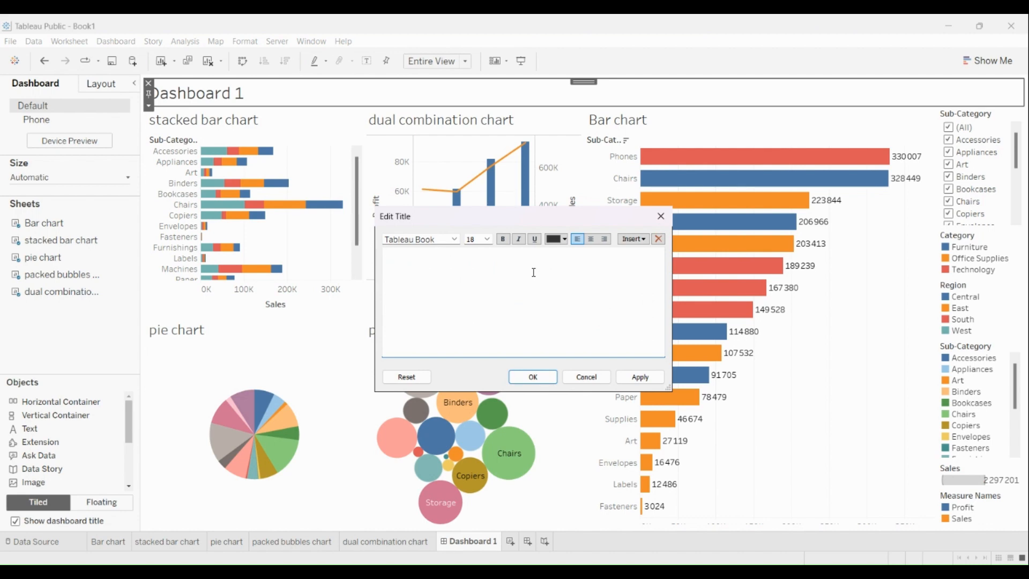
pyautogui.write('portofolio project')
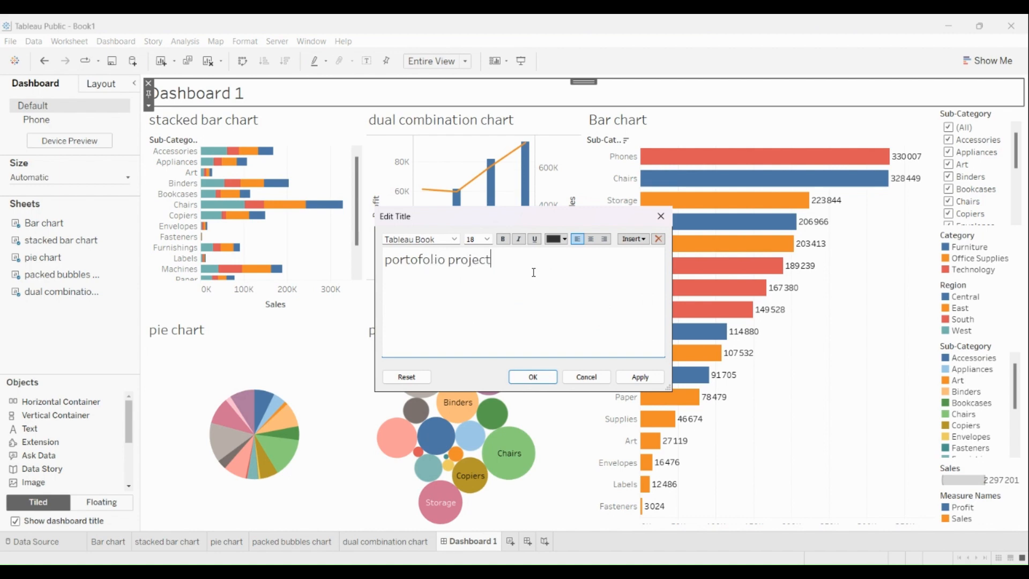
pyautogui.write(' 1')
pyautogui.write('Table')
pyautogui.write('au')
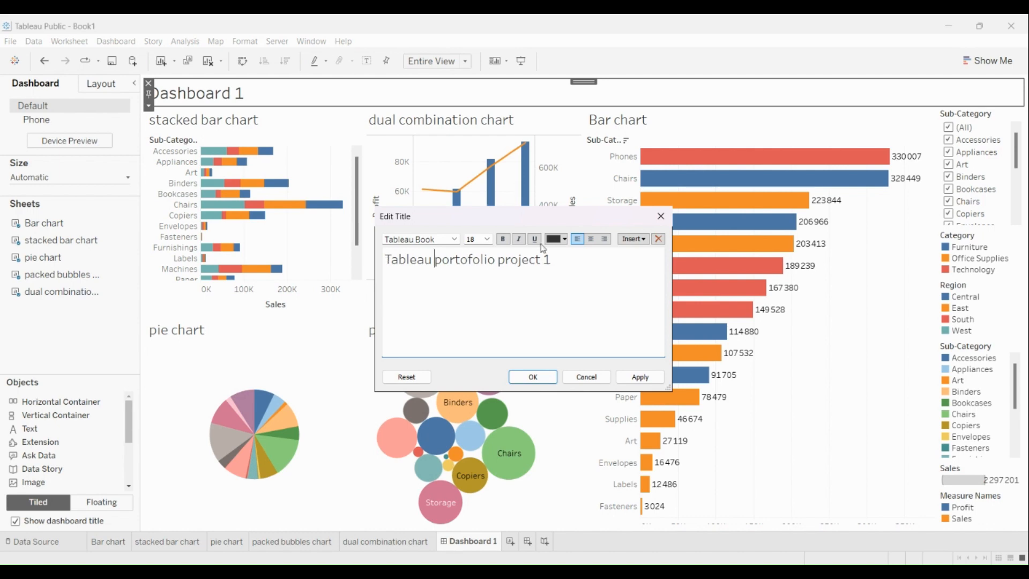
# Center the dashboard title, make it bold, and display the dashboard in presentation mode
pyautogui.click(592, 240)
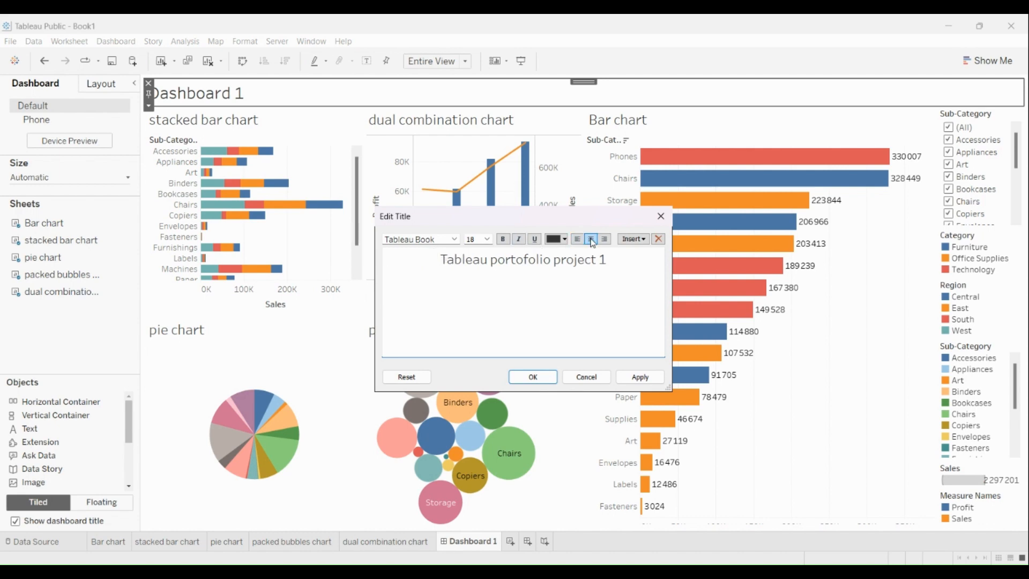
pyautogui.tripleClick(544, 266)
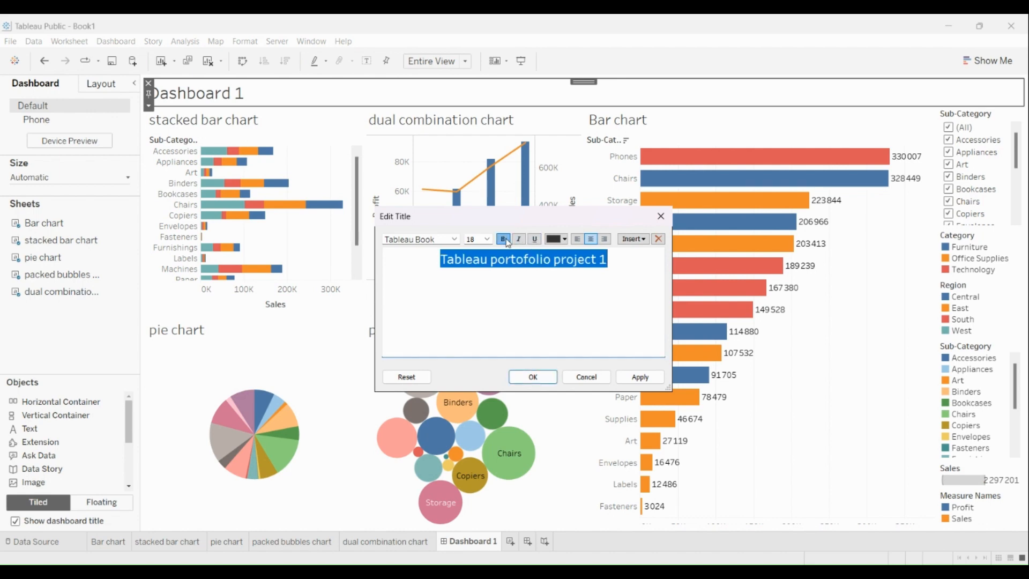
pyautogui.click(534, 377)
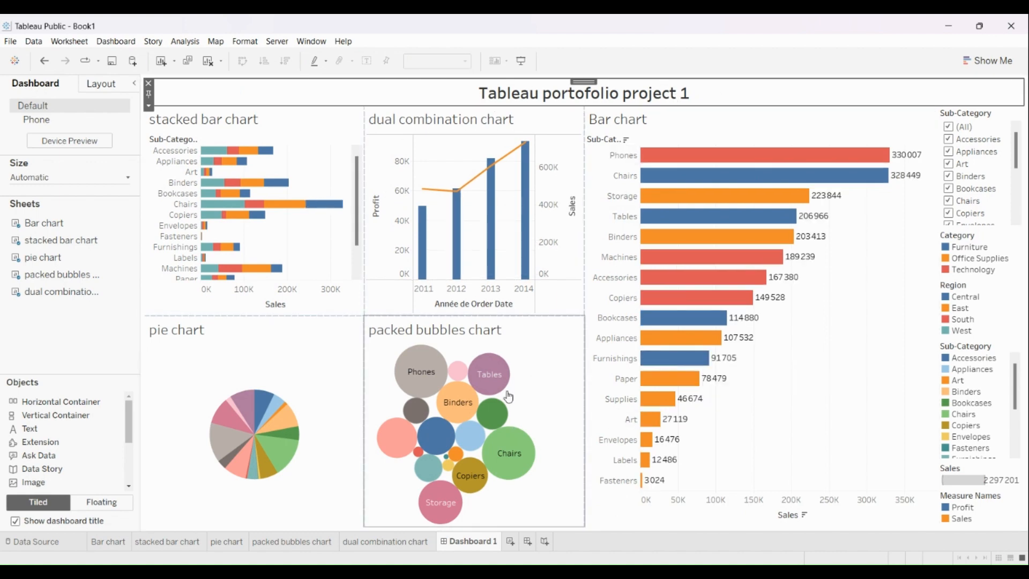
pyautogui.click(525, 66)
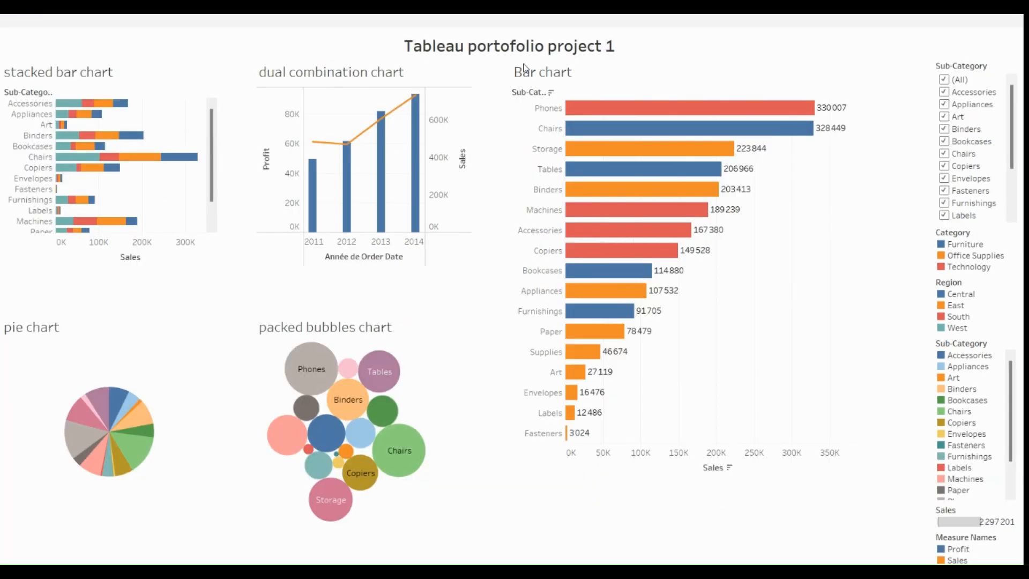